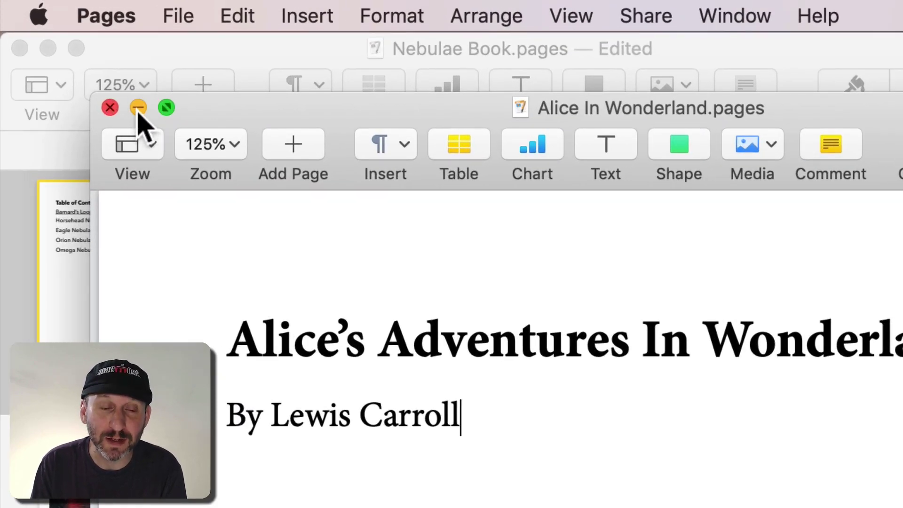
pyautogui.click(720, 23)
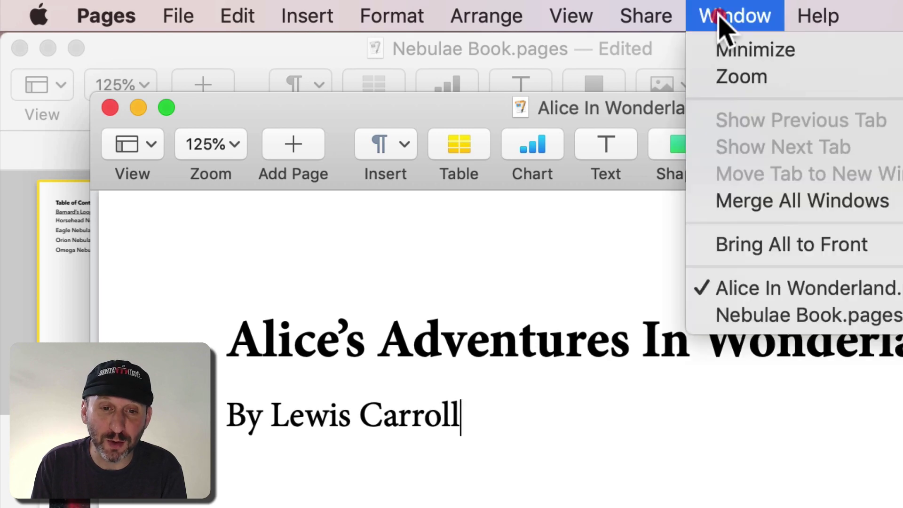
pyautogui.click(137, 112)
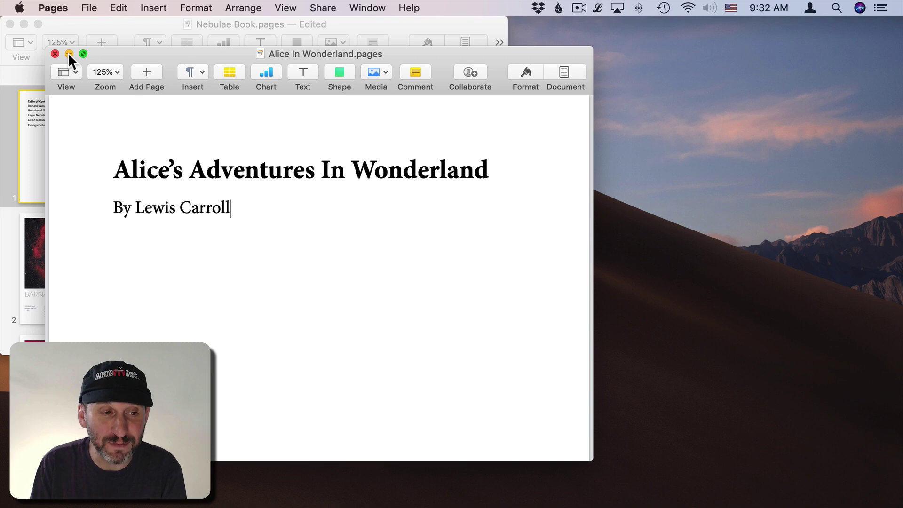
pyautogui.click(68, 53)
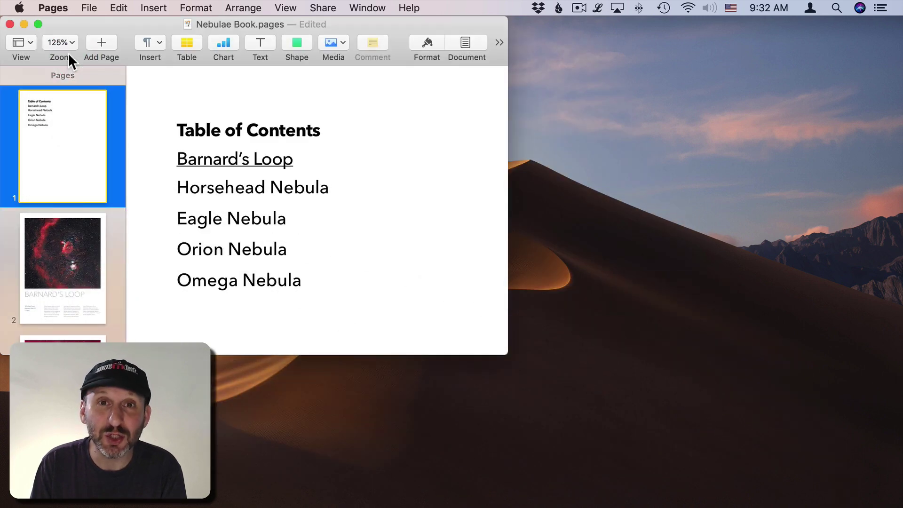
pyautogui.moveTo(864, 505)
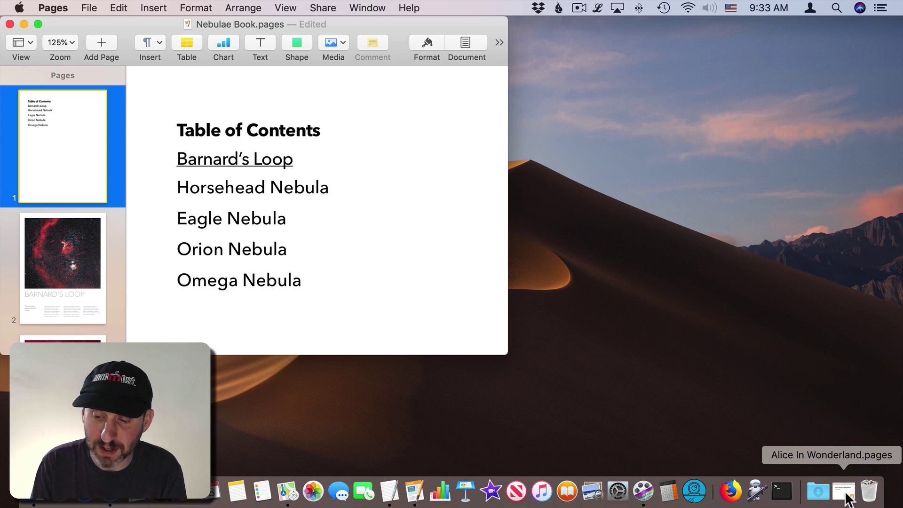
pyautogui.click(845, 497)
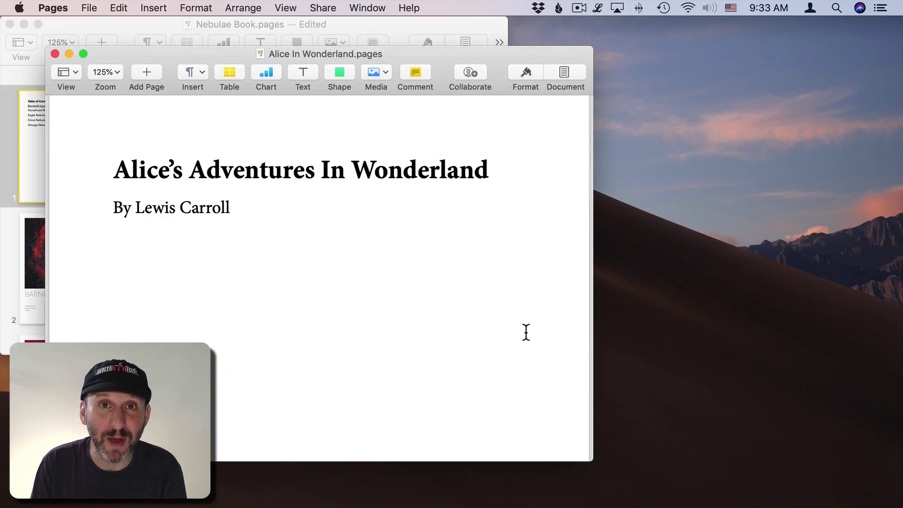
pyautogui.click(69, 54)
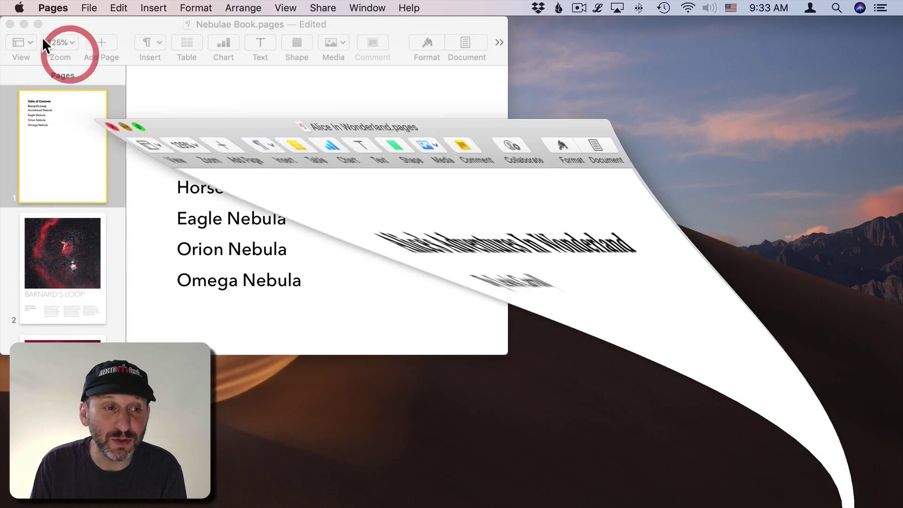
pyautogui.click(24, 24)
pyautogui.moveTo(632, 505)
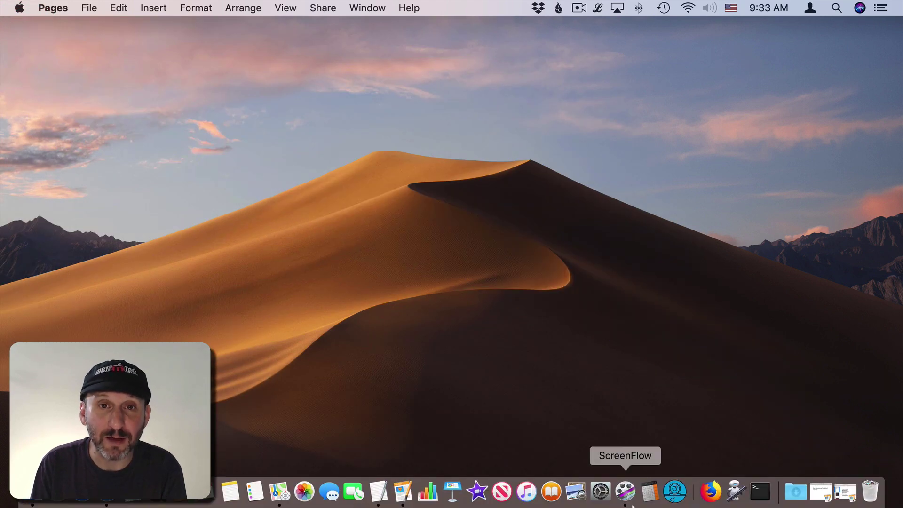
pyautogui.click(845, 496)
pyautogui.click(842, 494)
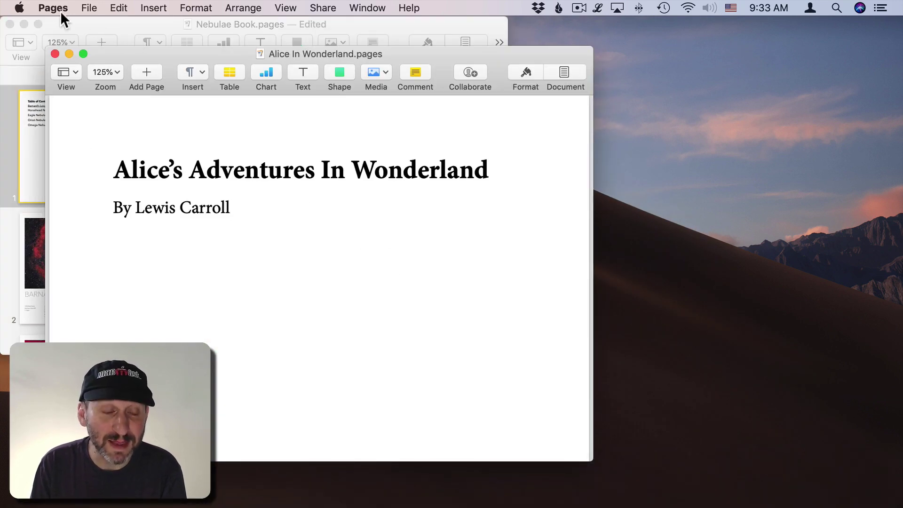
# - Enable 'Minimize windows into application icon' in System Preferences' Dock pane, then close System Preferences
pyautogui.click(19, 8)
pyautogui.click(29, 45)
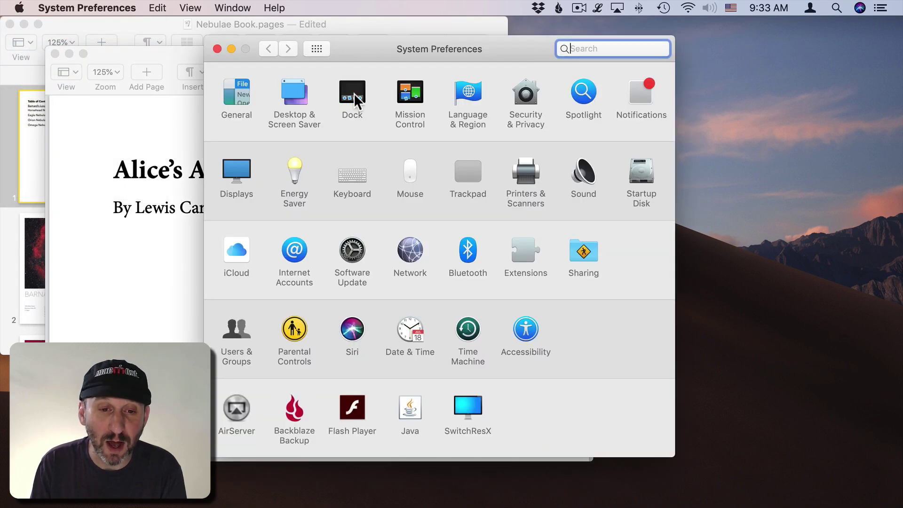
pyautogui.click(353, 93)
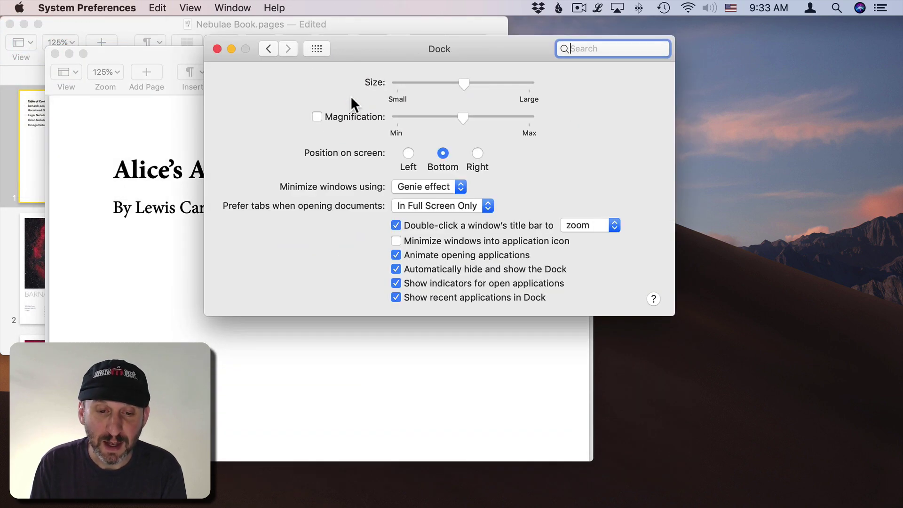
pyautogui.click(407, 239)
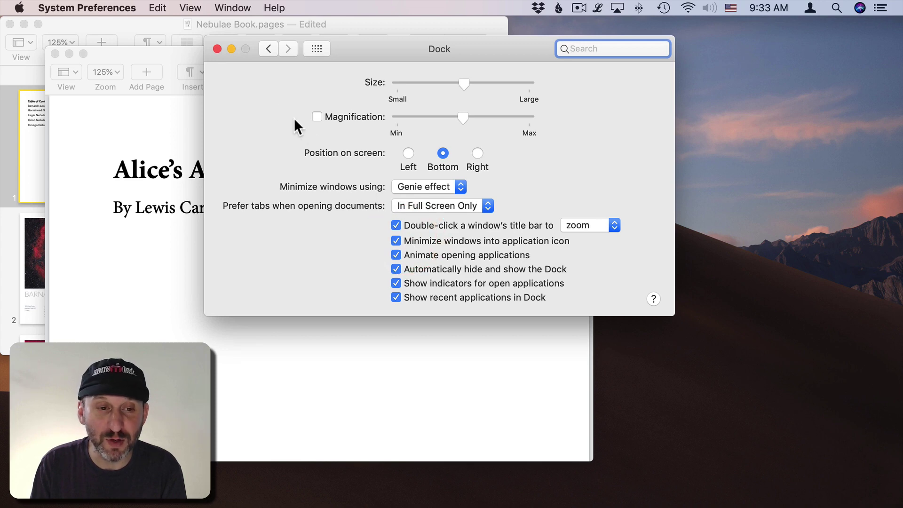
pyautogui.click(218, 49)
# - Minimize Alice In Wonderland and bring up Pages' Dock list of documents and windows
pyautogui.click(70, 53)
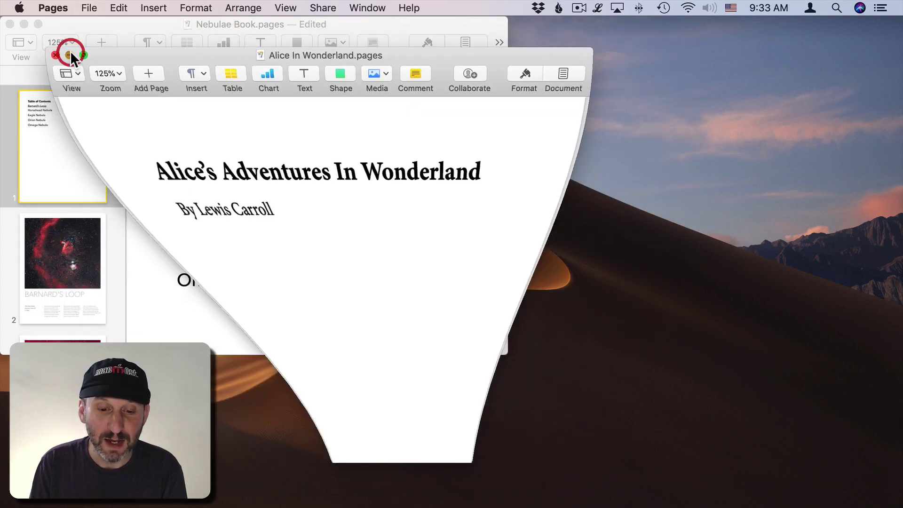
pyautogui.moveTo(426, 493)
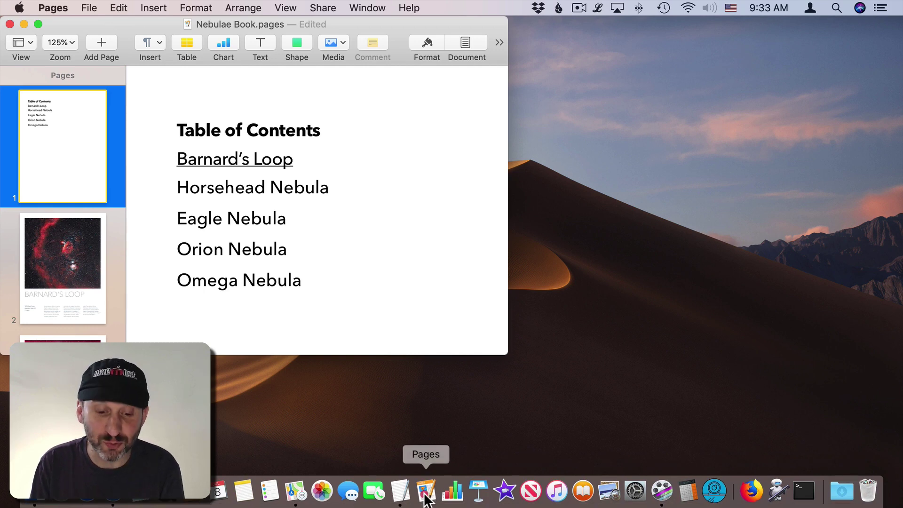
pyautogui.rightClick(425, 494)
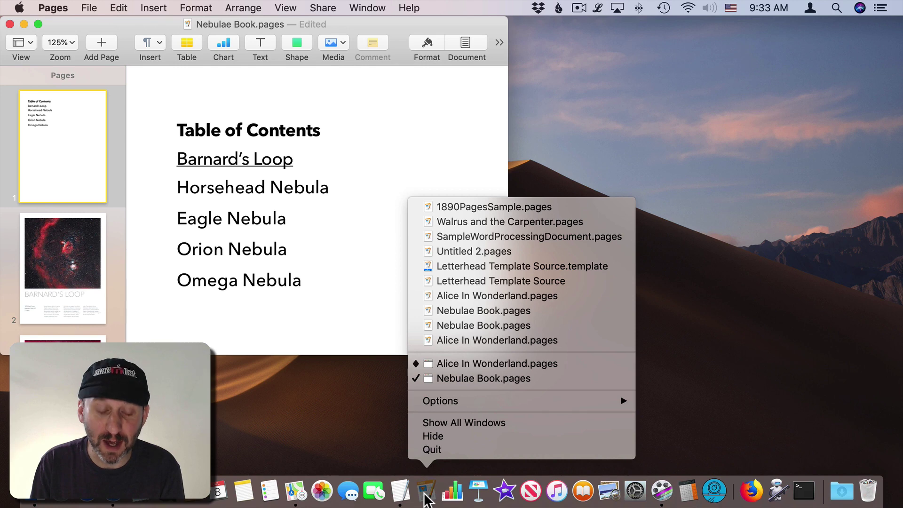
pyautogui.click(427, 498)
pyautogui.moveTo(428, 497); pyautogui.dragTo(457, 363)
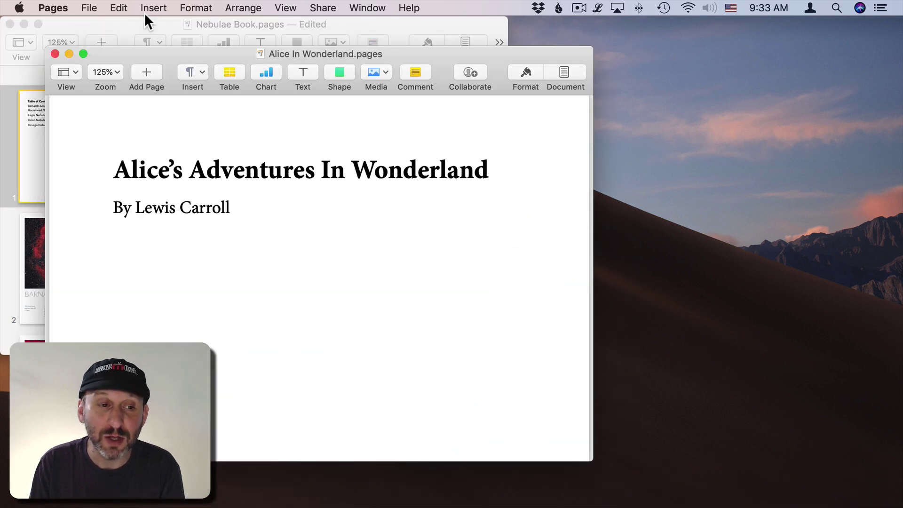
# - Minimize Alice In Wonderland again and restore it from the Window menu
pyautogui.click(69, 54)
pyautogui.click(367, 7)
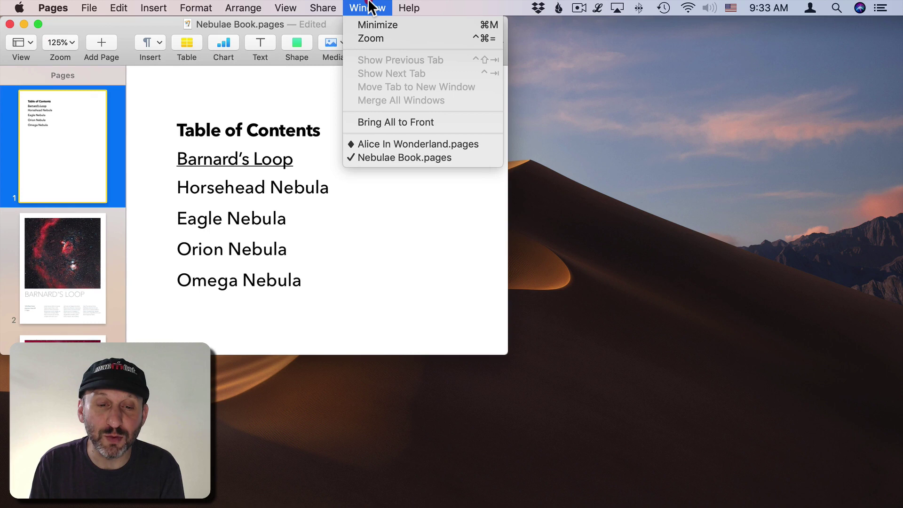
pyautogui.moveTo(369, 2); pyautogui.dragTo(379, 139)
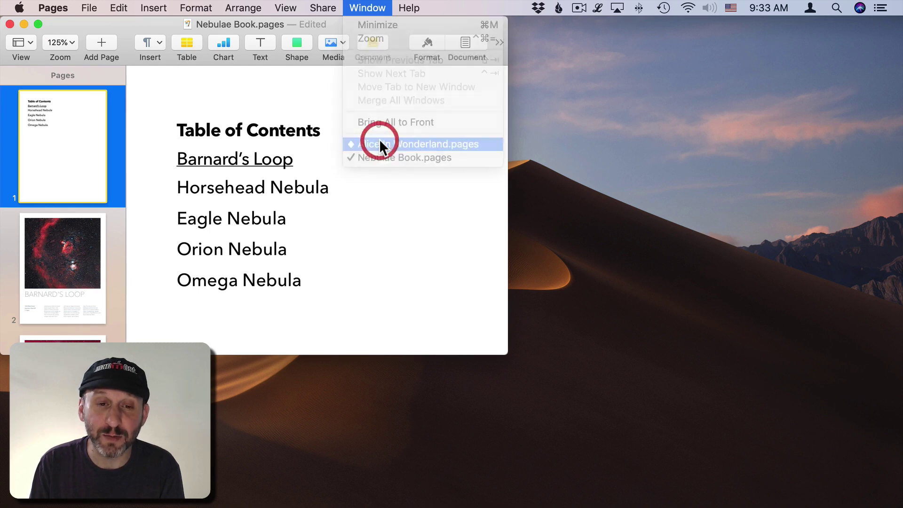
pyautogui.moveTo(452, 502)
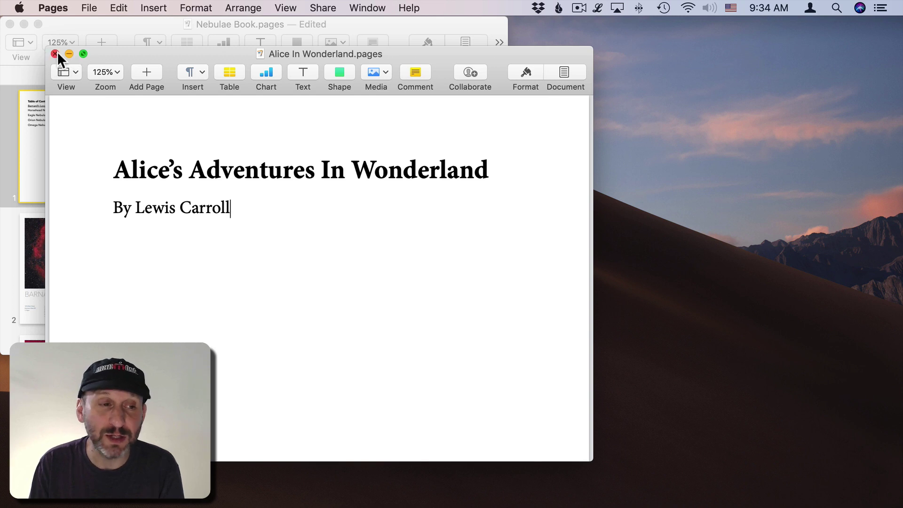
# - Close Nebulae Book, move Alice up-left, then minimize and restore it from the Dock
pyautogui.click(10, 24)
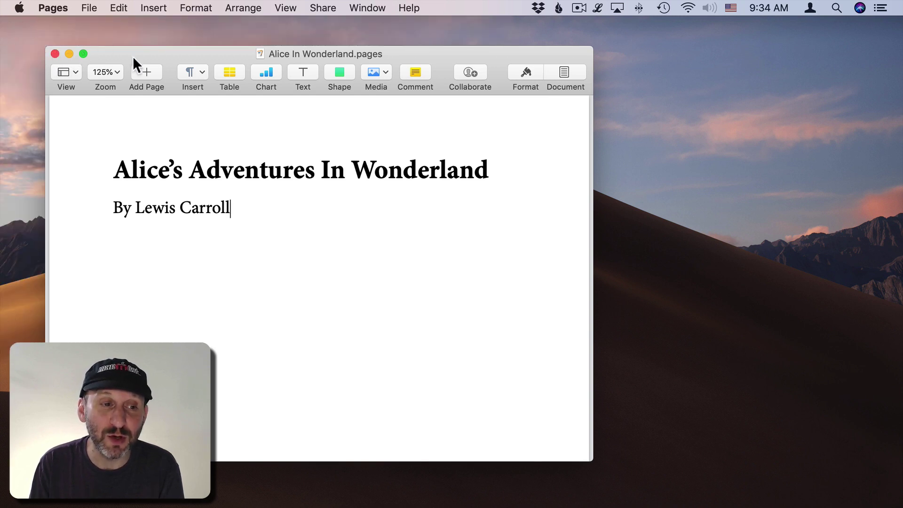
pyautogui.moveTo(133, 56); pyautogui.dragTo(99, 35)
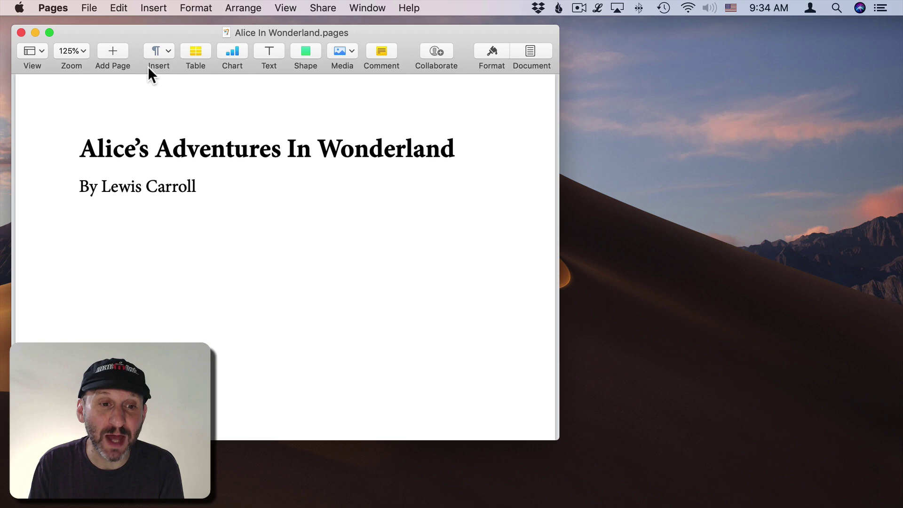
pyautogui.click(35, 33)
pyautogui.moveTo(782, 500)
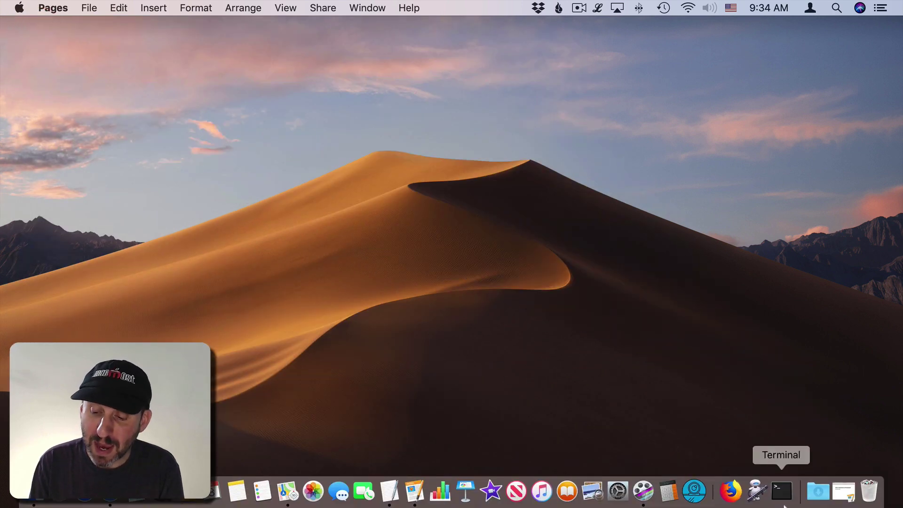
pyautogui.click(843, 496)
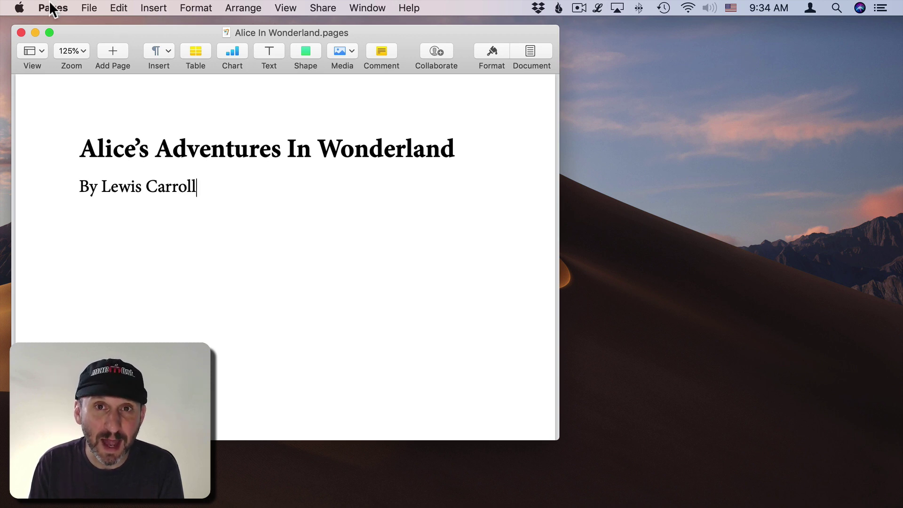
pyautogui.click(60, 11)
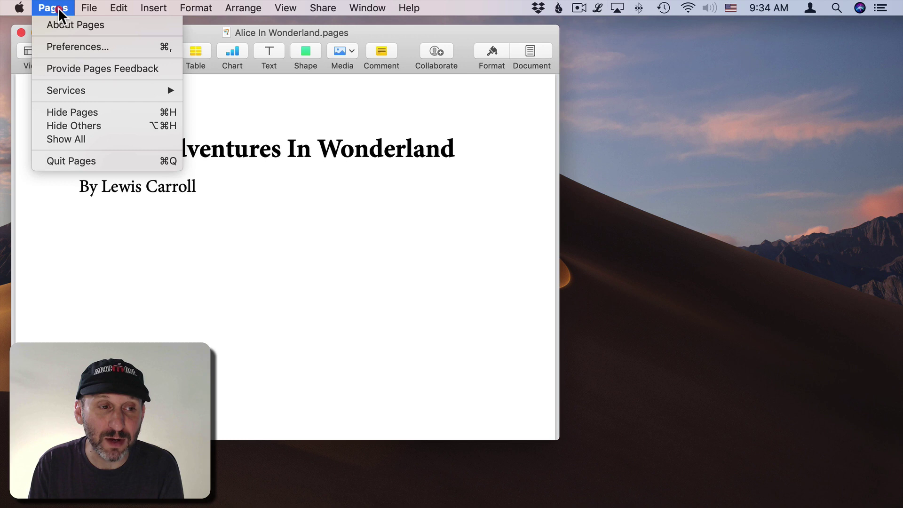
pyautogui.click(172, 113)
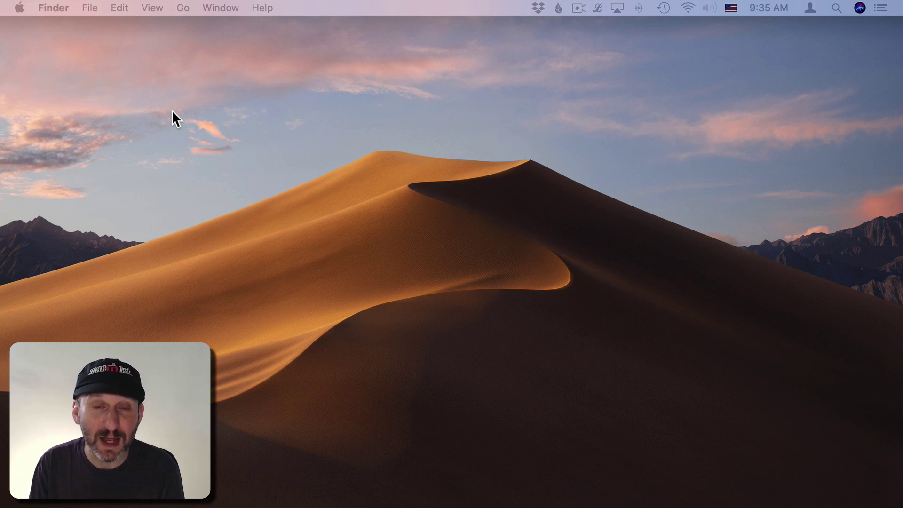
pyautogui.press('super+Tab')
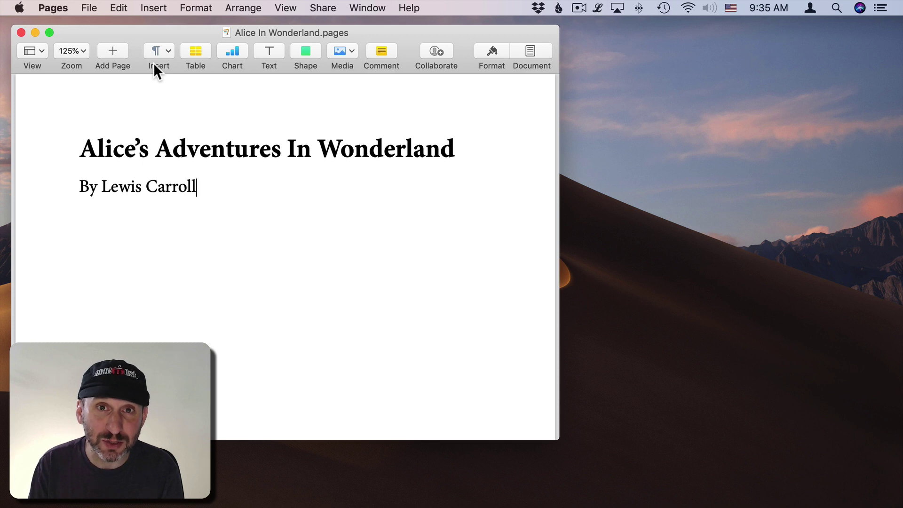
pyautogui.press('super+q')
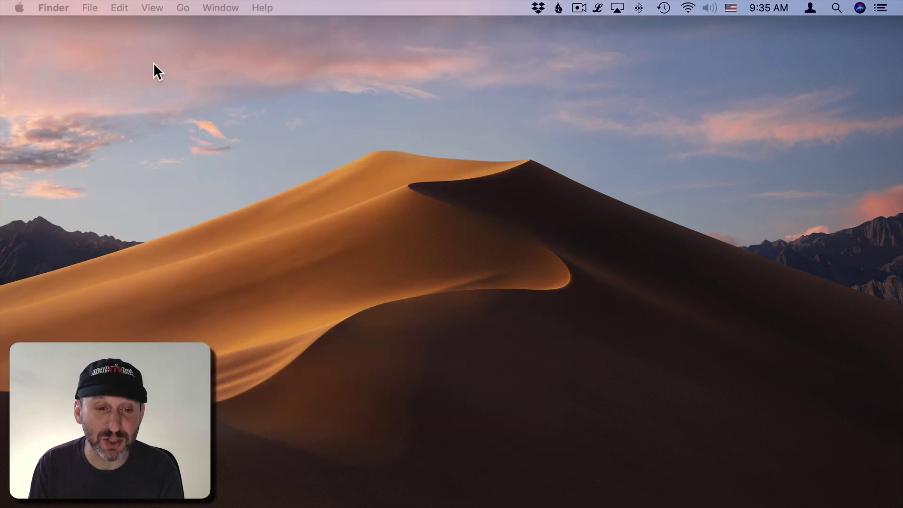
pyautogui.moveTo(399, 506)
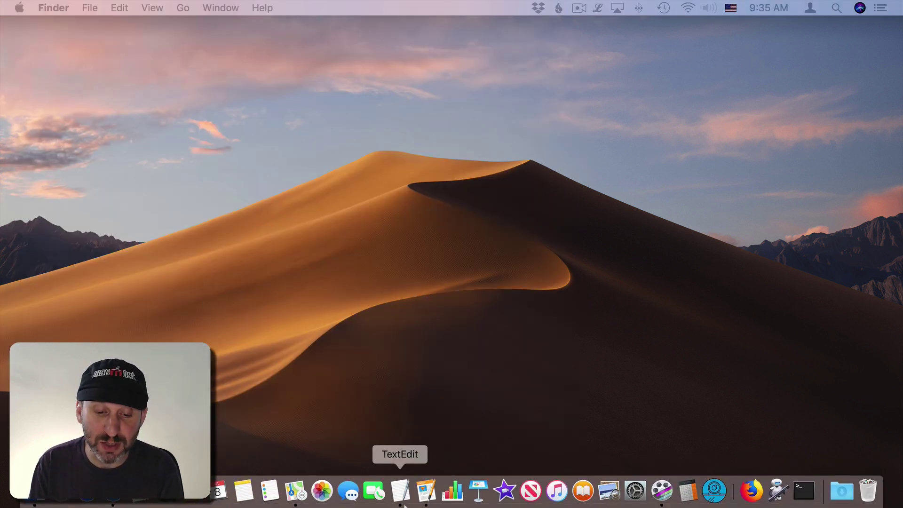
pyautogui.click(426, 492)
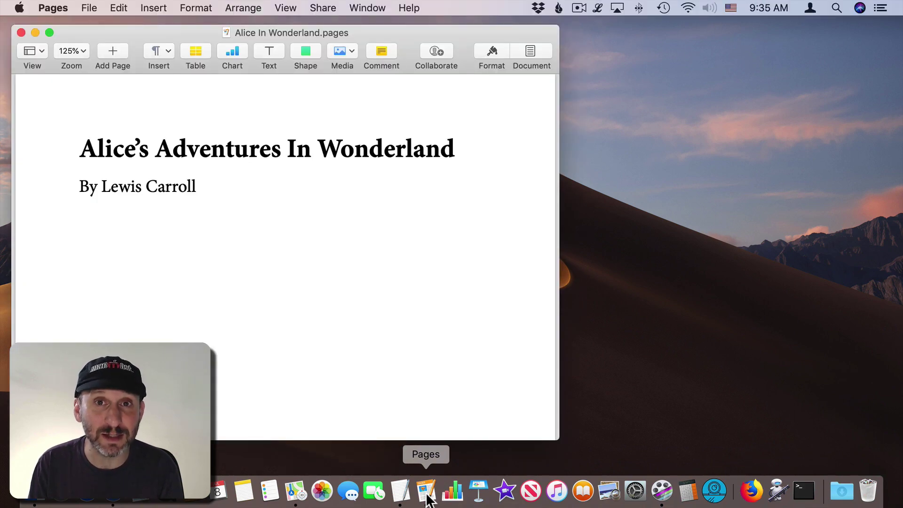
pyautogui.press('super+h')
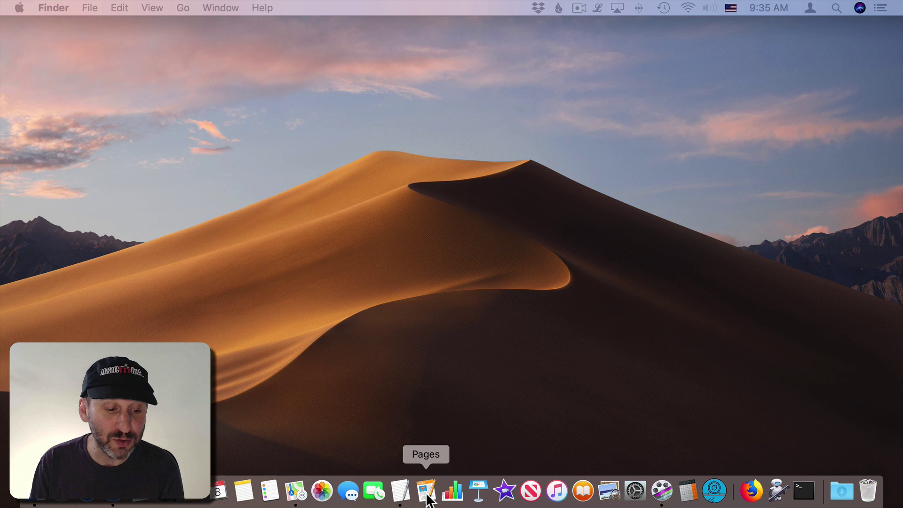
pyautogui.press('super+space')
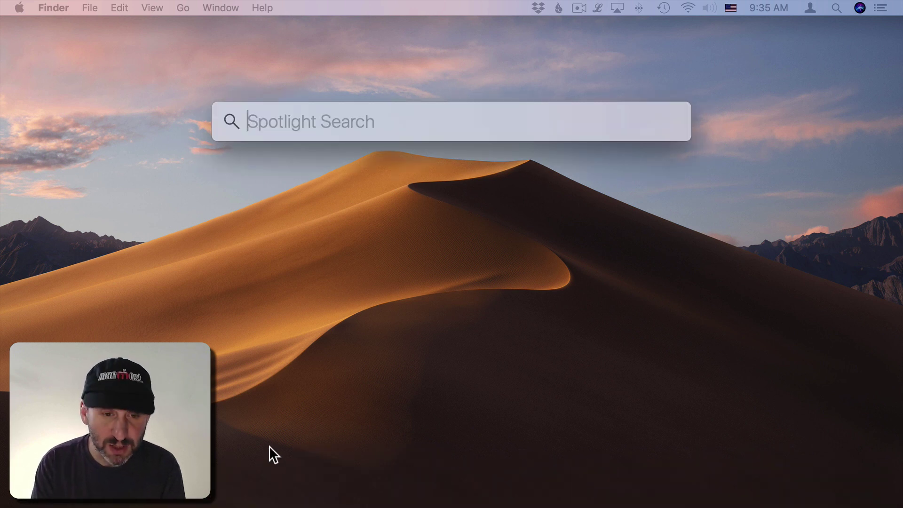
pyautogui.write('pages')
pyautogui.press('Return')
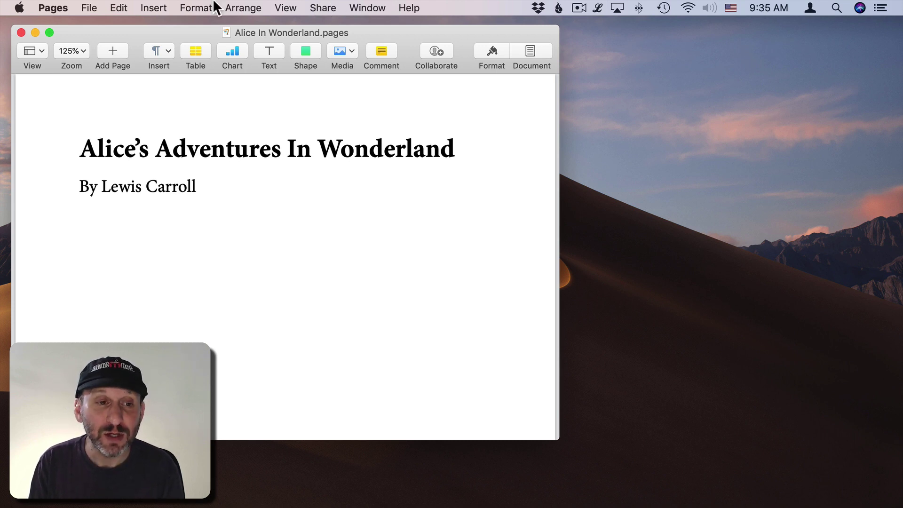
# - Open Nebulae Book from File > Open Recent and take it out of full screen
pyautogui.click(88, 8)
pyautogui.moveTo(120, 53)
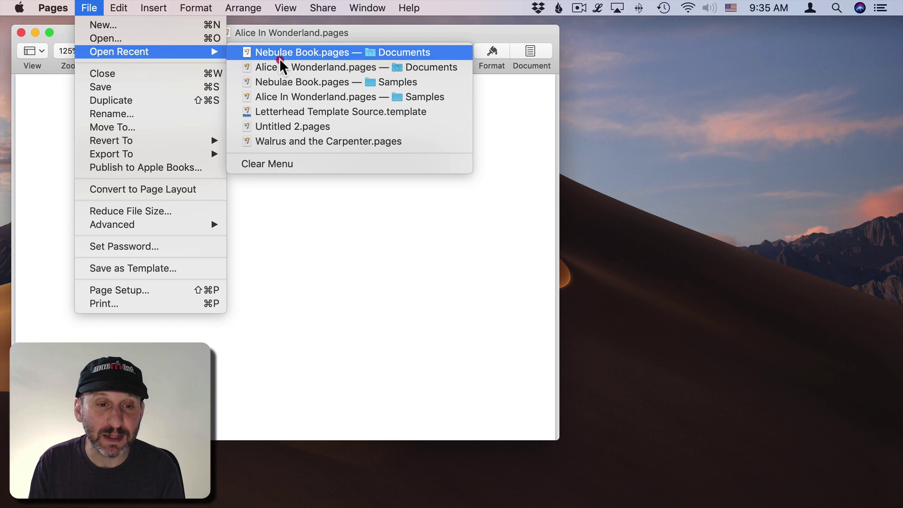
pyautogui.click(282, 53)
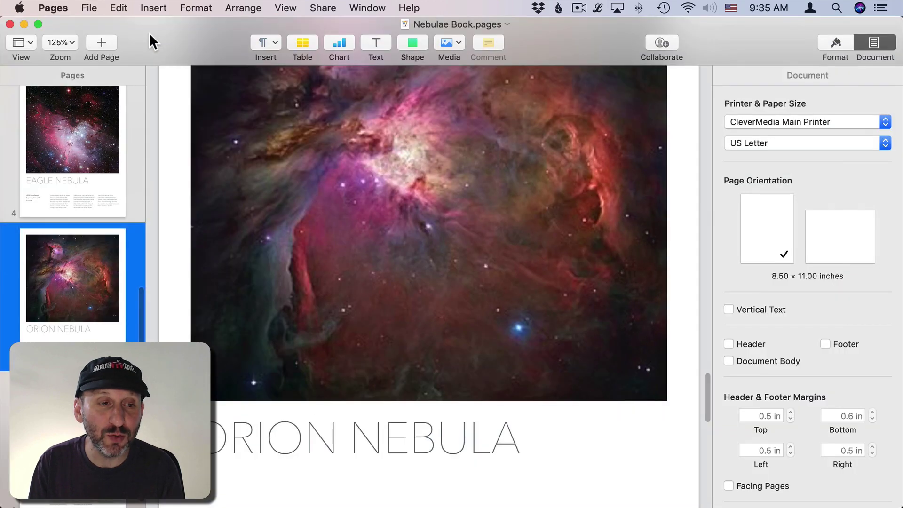
pyautogui.moveTo(148, 28); pyautogui.dragTo(231, 107)
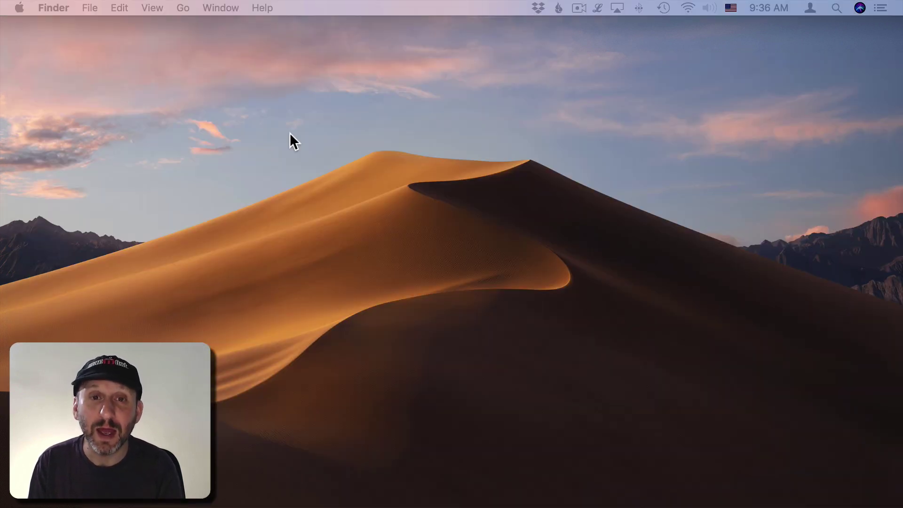
# - Switch between Nebulae Book and Alice, minimize and restore Nebulae Book, then close it
pyautogui.press('super+Tab')
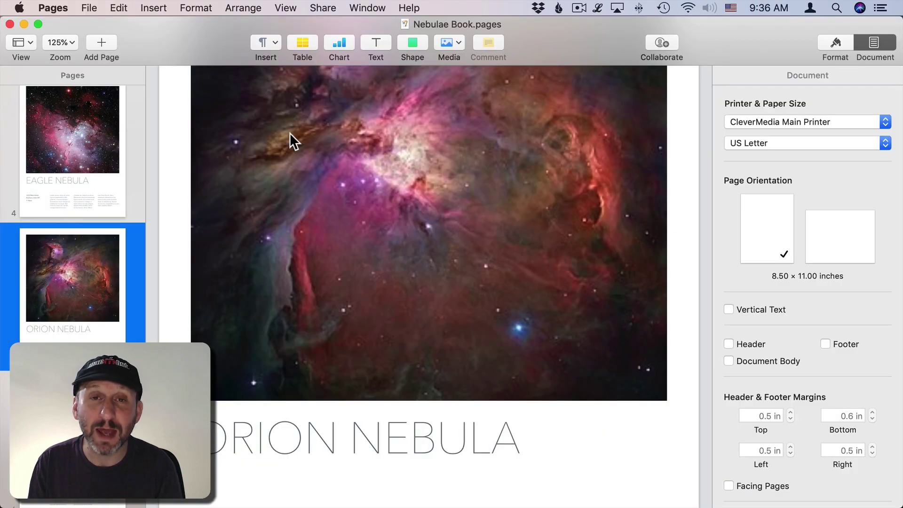
pyautogui.moveTo(191, 43); pyautogui.dragTo(266, 85)
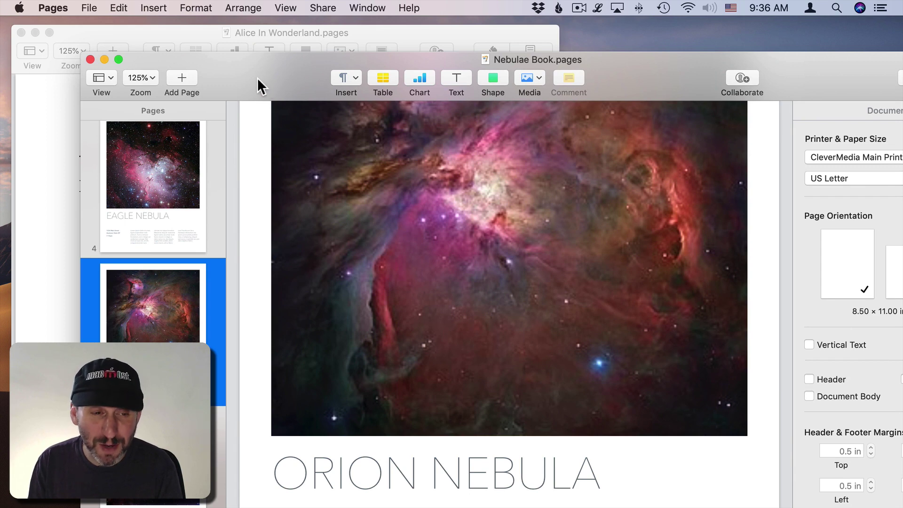
pyautogui.click(128, 34)
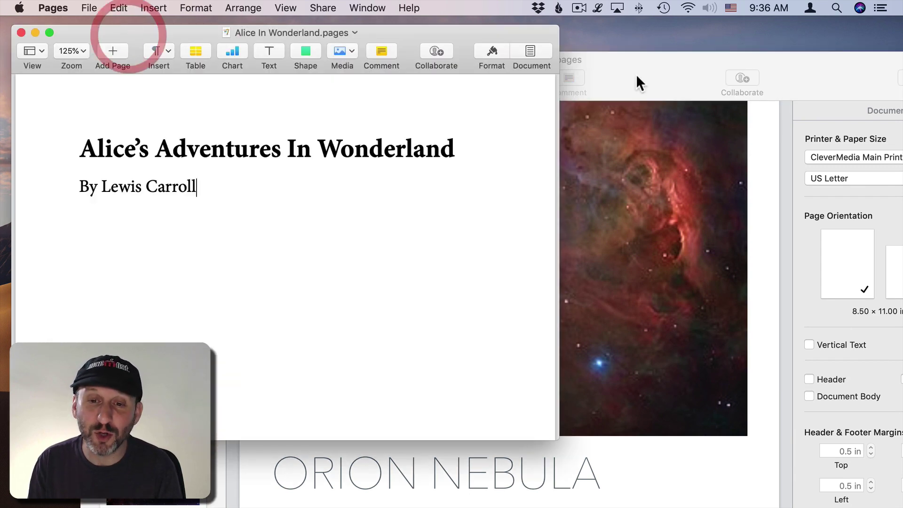
pyautogui.click(639, 68)
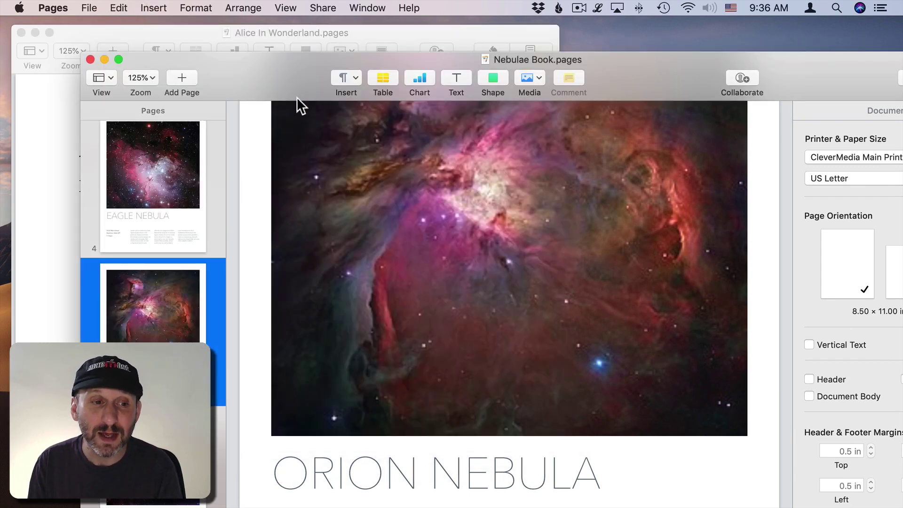
pyautogui.click(104, 58)
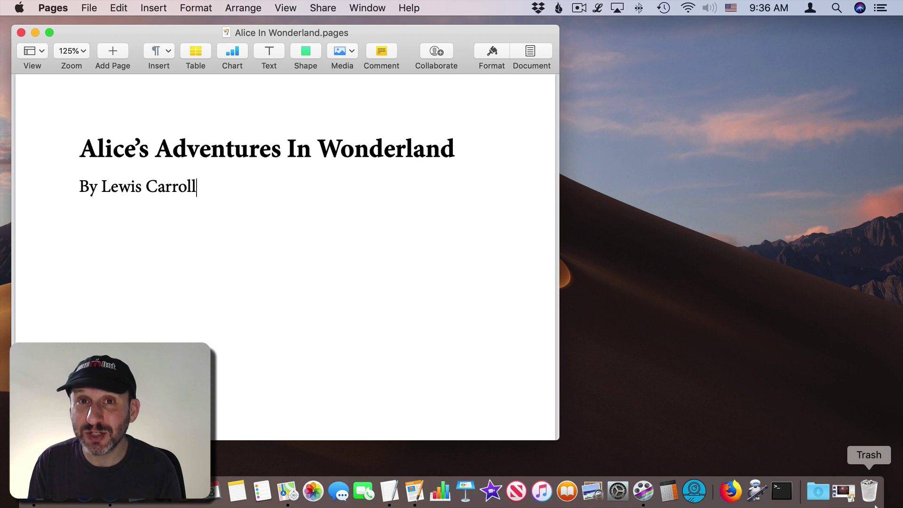
pyautogui.click(844, 492)
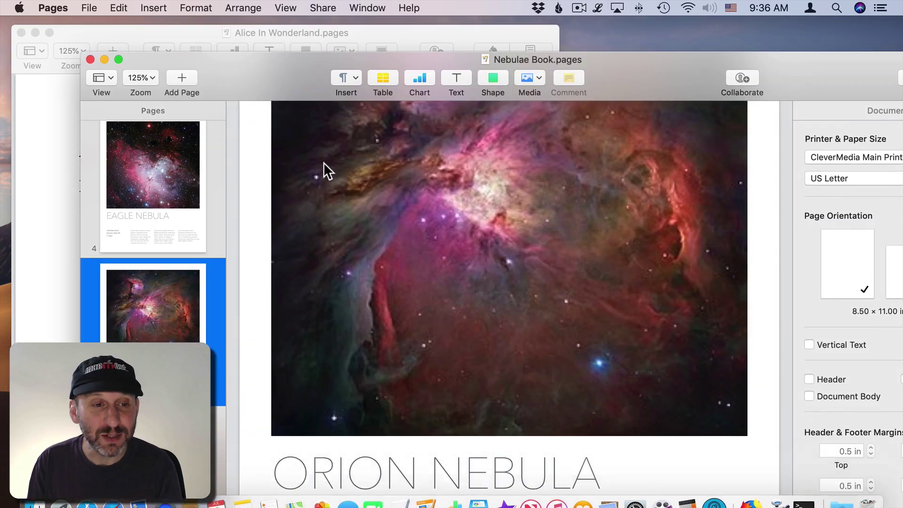
pyautogui.click(90, 60)
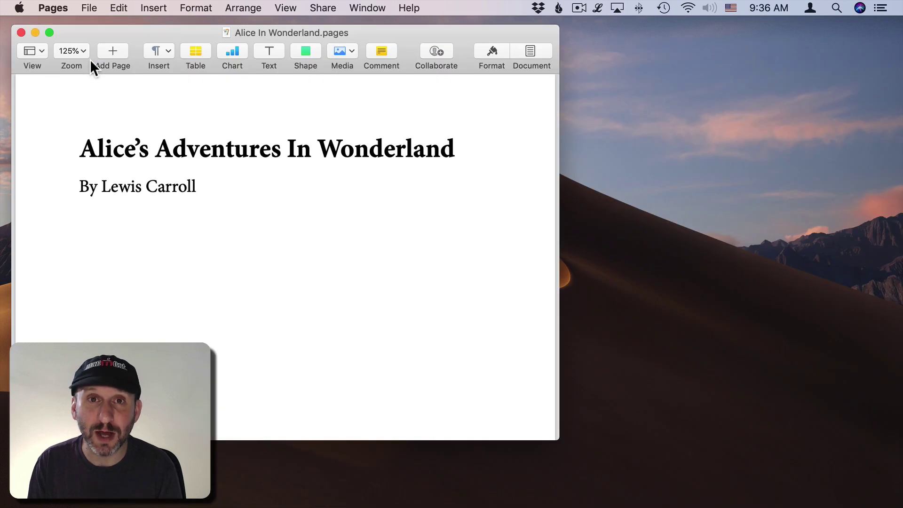
# - Reopen Nebulae Book from recent documents, exit full screen, and close it again
pyautogui.click(70, 7)
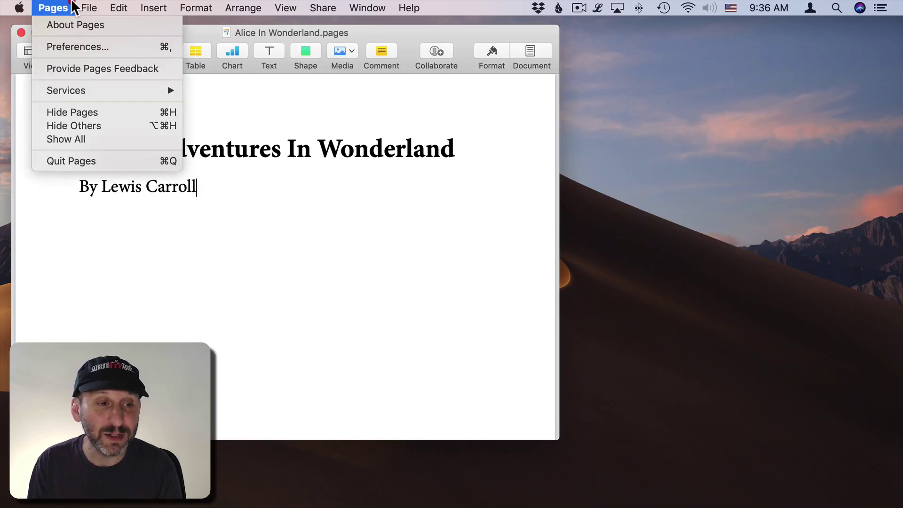
pyautogui.moveTo(84, 7)
pyautogui.moveTo(115, 52)
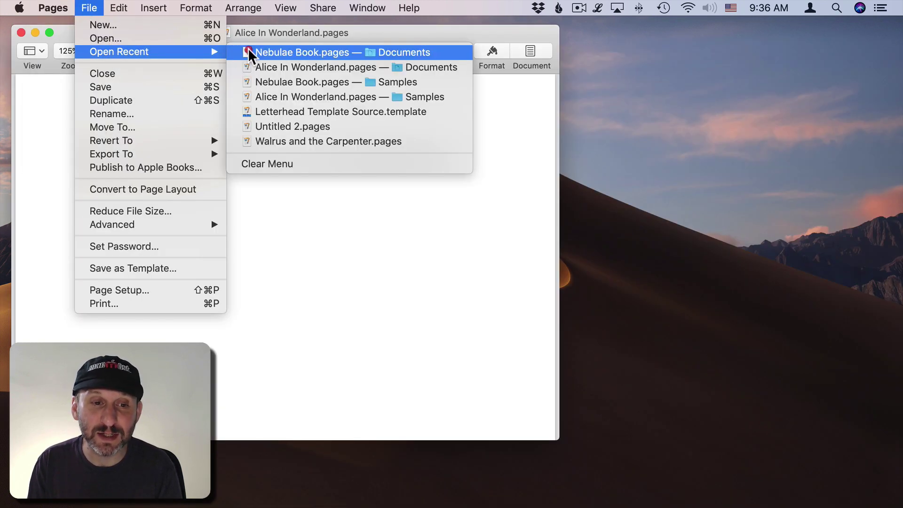
pyautogui.click(250, 48)
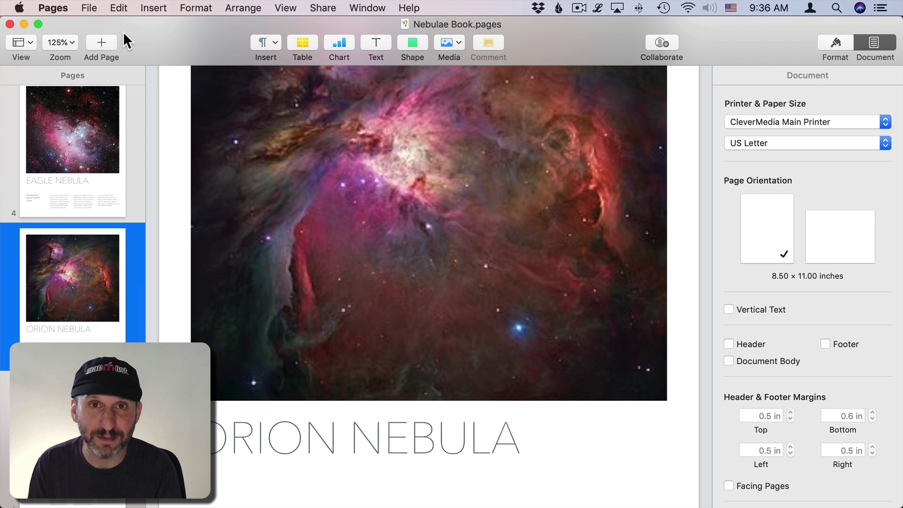
pyautogui.click(38, 23)
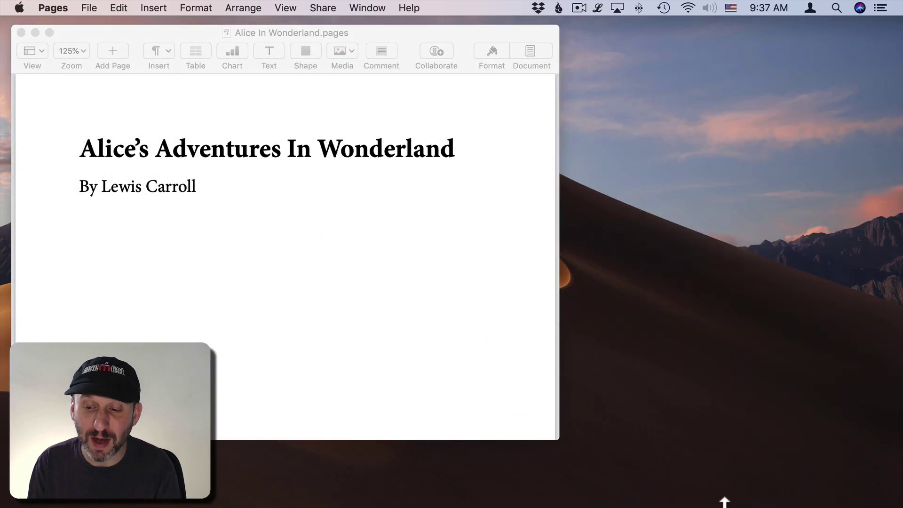
pyautogui.click(843, 493)
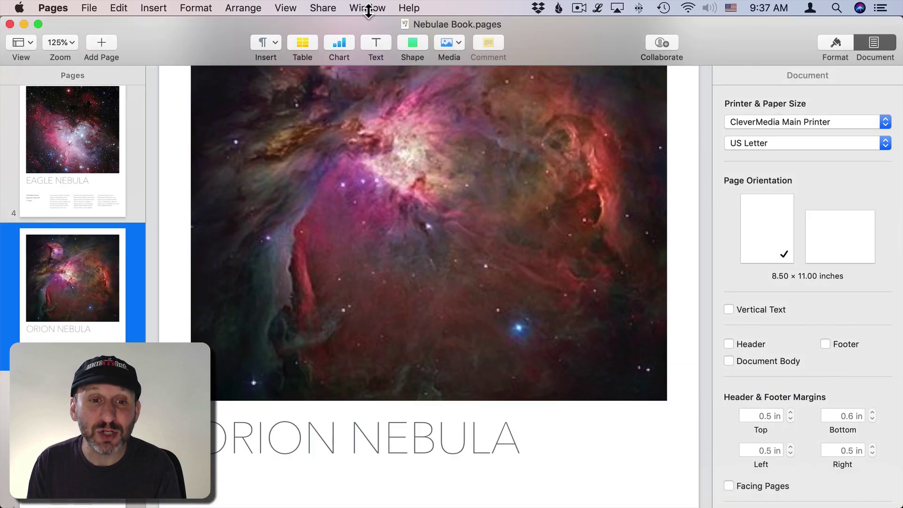
pyautogui.click(9, 24)
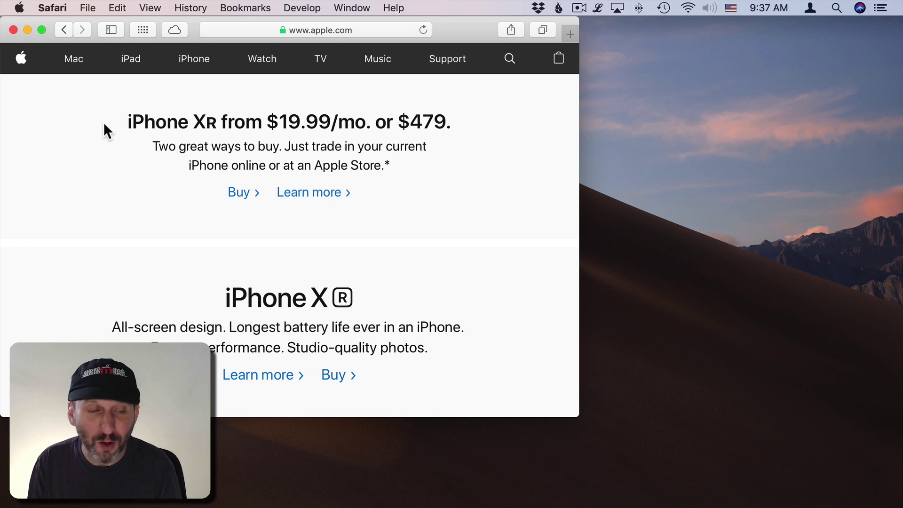
# - Open a new empty Safari window with Cmd-N and close it again
pyautogui.press('super+n')
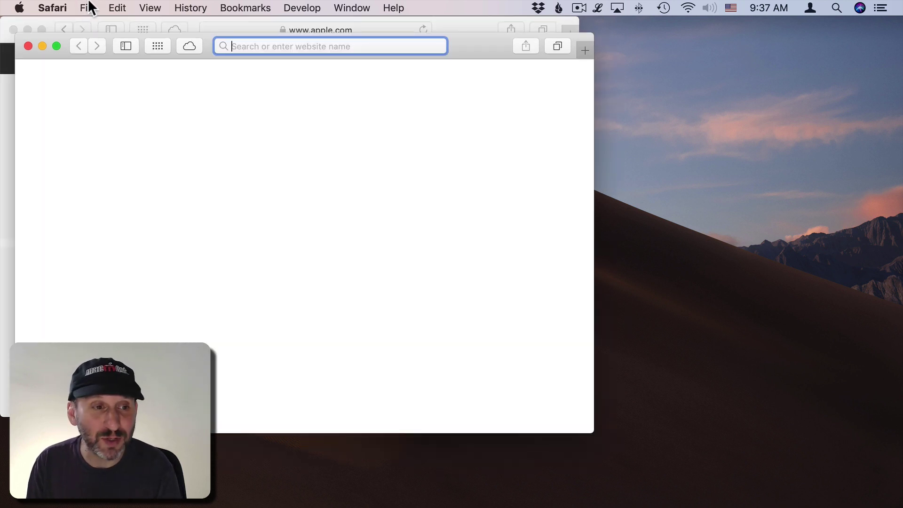
pyautogui.moveTo(71, 42); pyautogui.dragTo(281, 88)
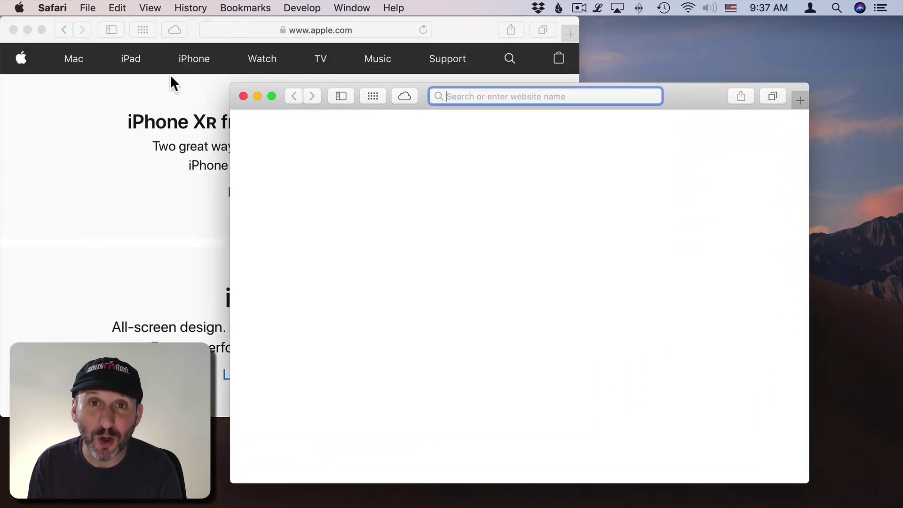
pyautogui.click(242, 96)
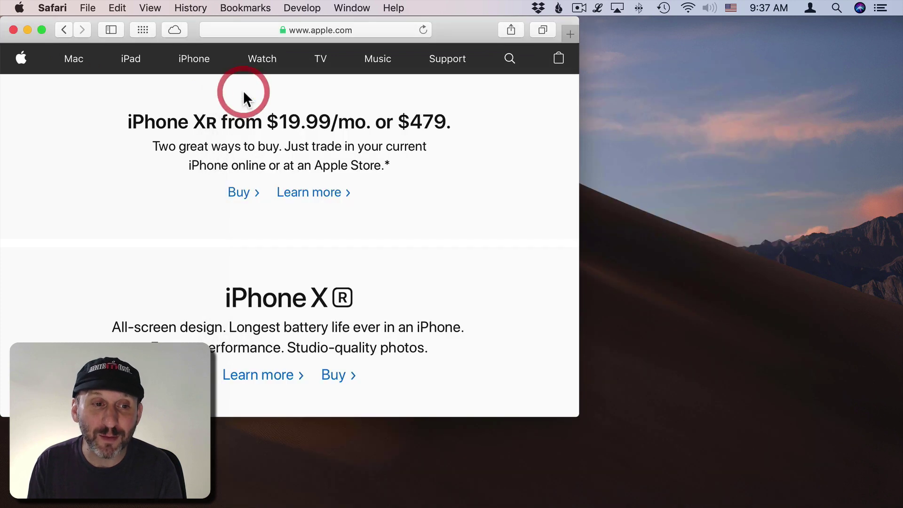
# - Add empty tabs beside Apple and load macmost.com in the second tab
pyautogui.press('super+t')
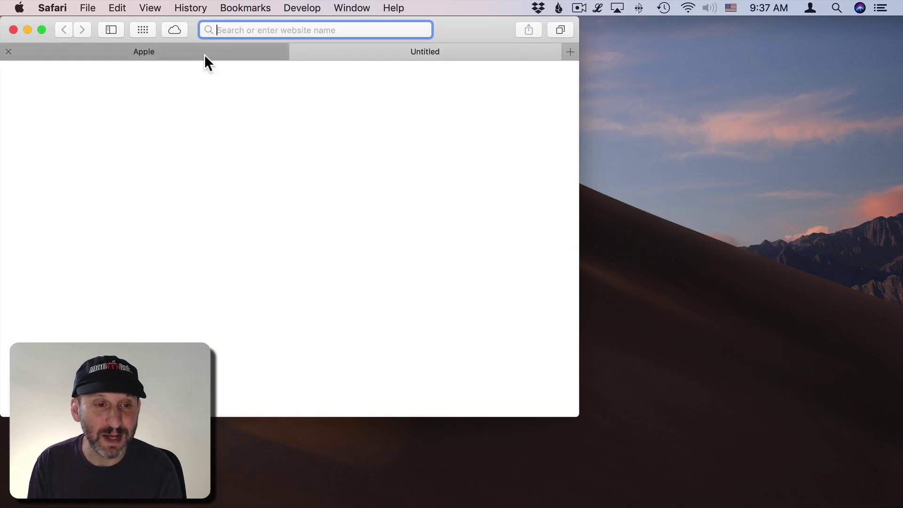
pyautogui.press('super+t')
pyautogui.press('super+t')
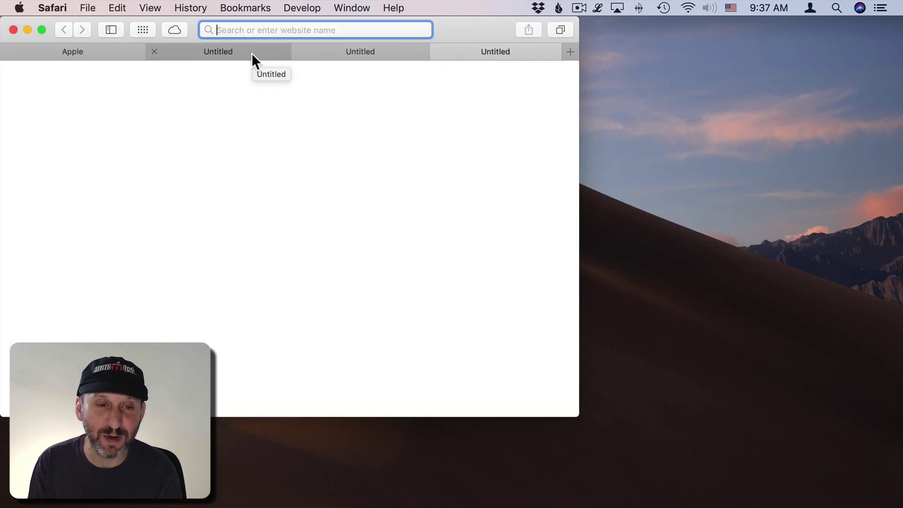
pyautogui.click(247, 52)
pyautogui.click(349, 51)
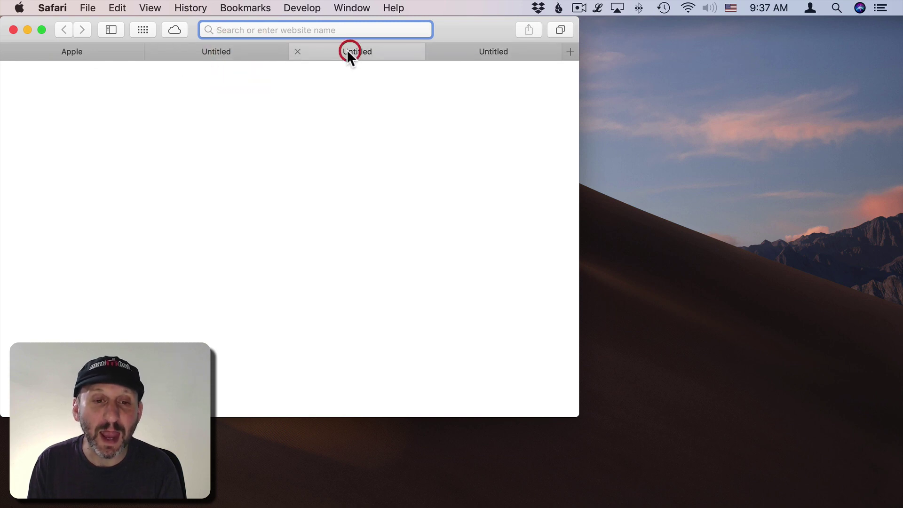
pyautogui.click(212, 51)
pyautogui.write('macmost.com — MacMost')
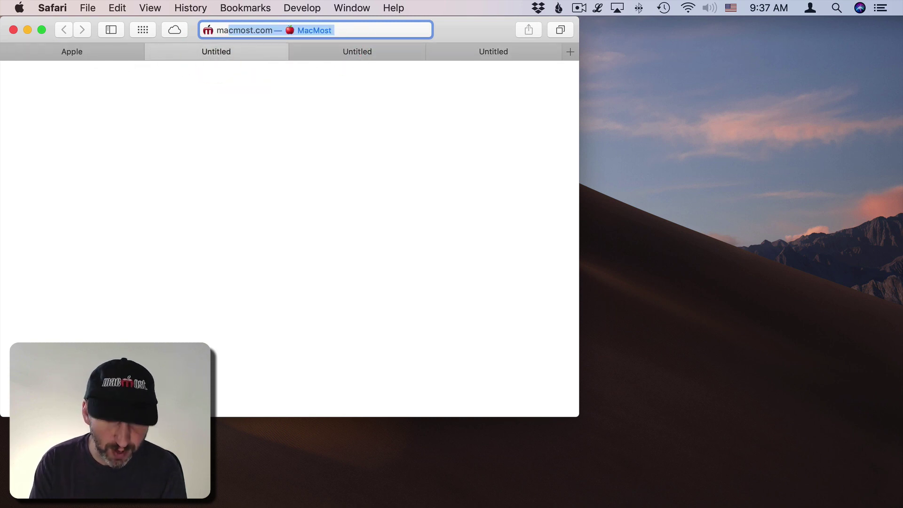
pyautogui.press('Return')
# - Switch between the Apple and MacMost tabs, hide and bring back Safari, then minimize it
pyautogui.click(94, 51)
pyautogui.hotkey('ctrl', 'Tab')
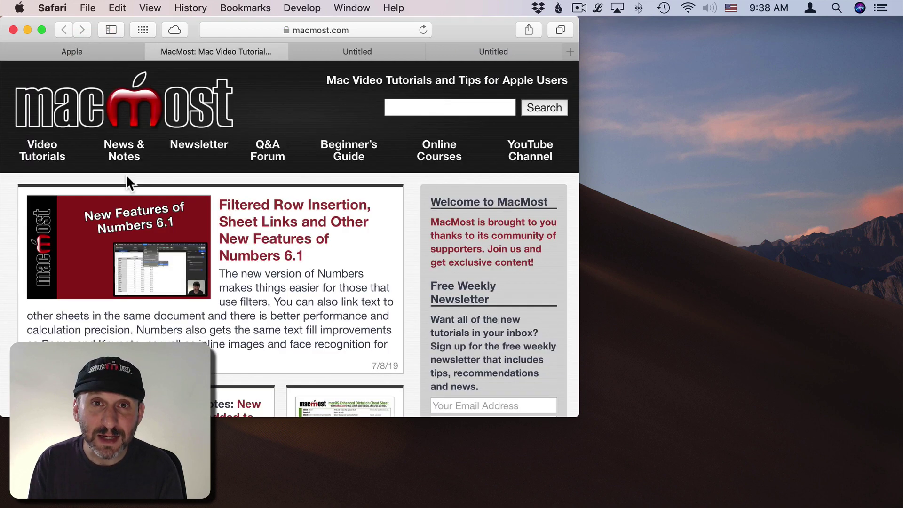
pyautogui.press('super+q')
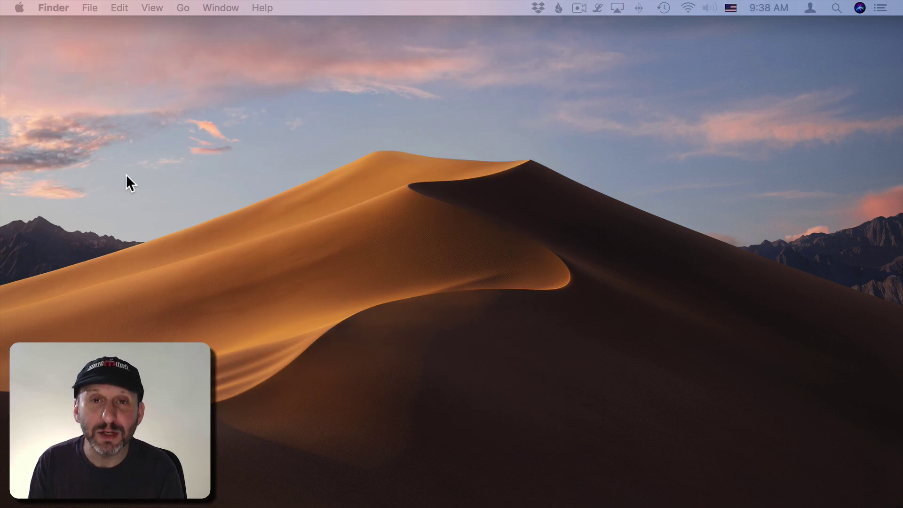
pyautogui.press('super+Tab')
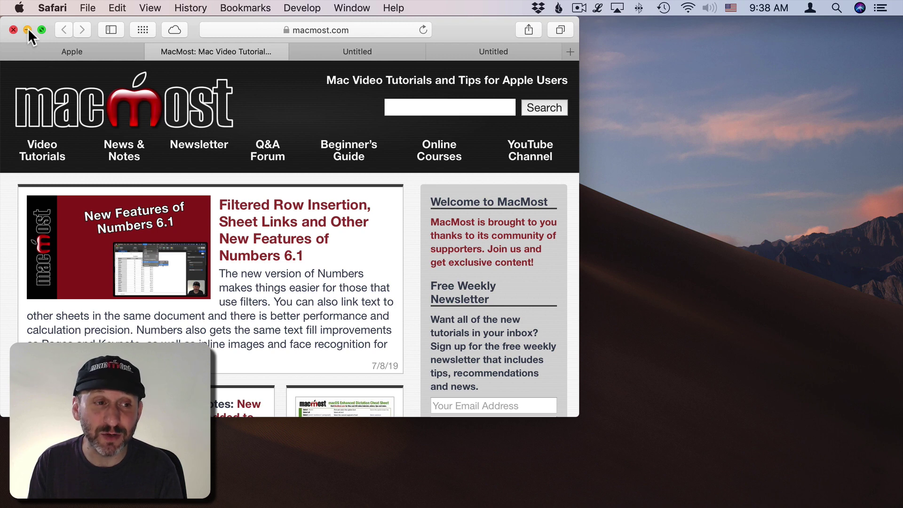
pyautogui.click(27, 30)
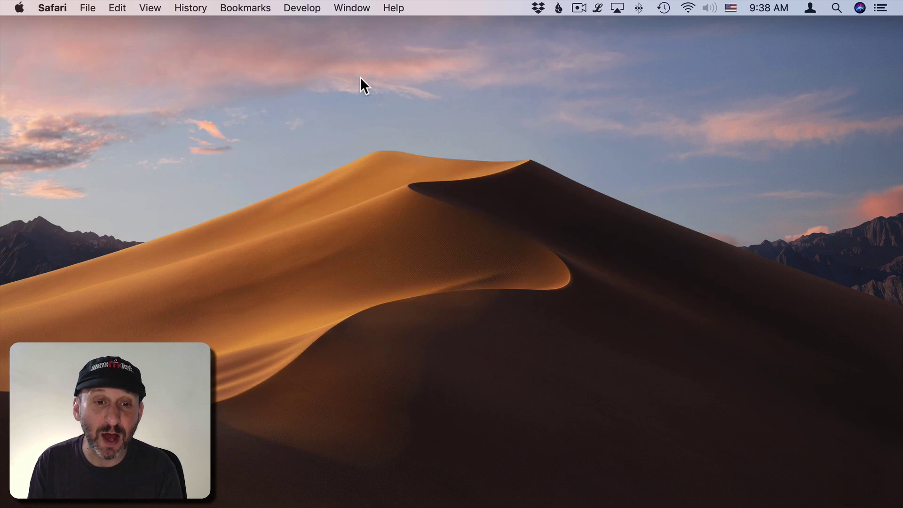
# - Open an empty Safari window, restore MacMost from the Dock, and close the empty window
pyautogui.press('super+n')
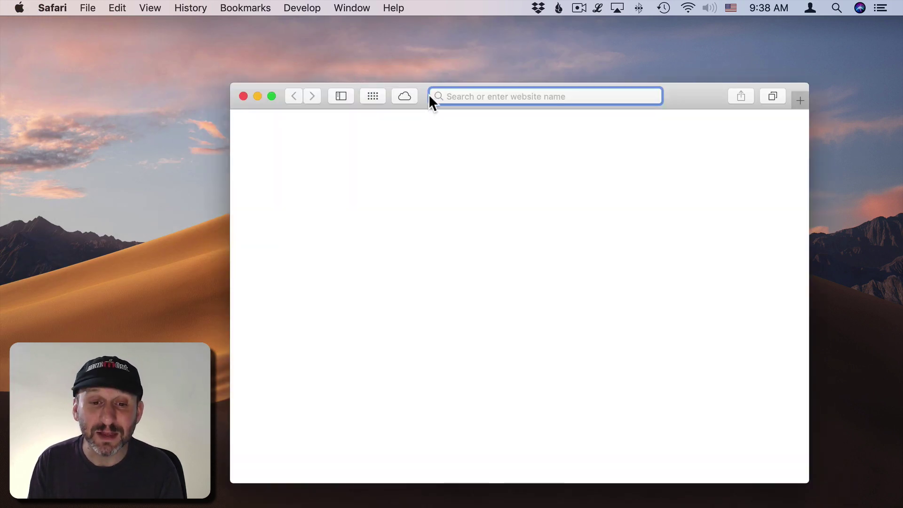
pyautogui.moveTo(429, 99); pyautogui.dragTo(219, 45)
pyautogui.moveTo(768, 505)
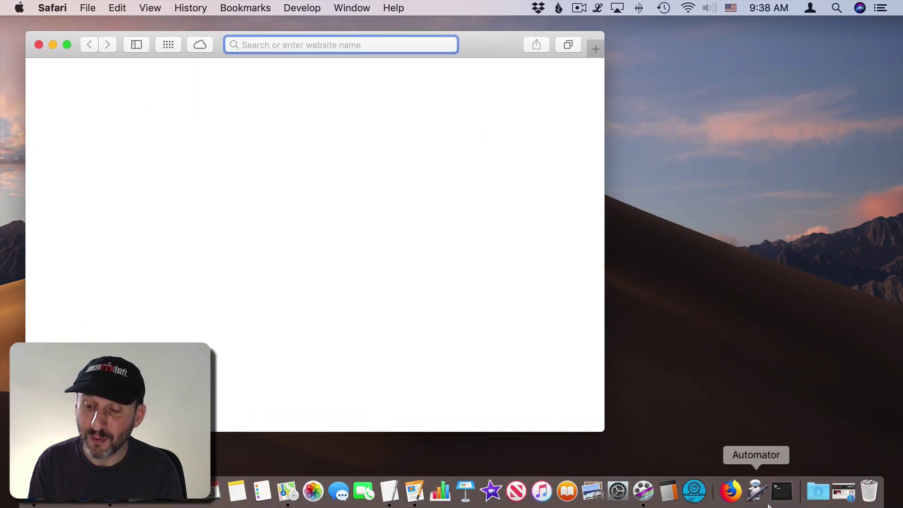
pyautogui.click(844, 491)
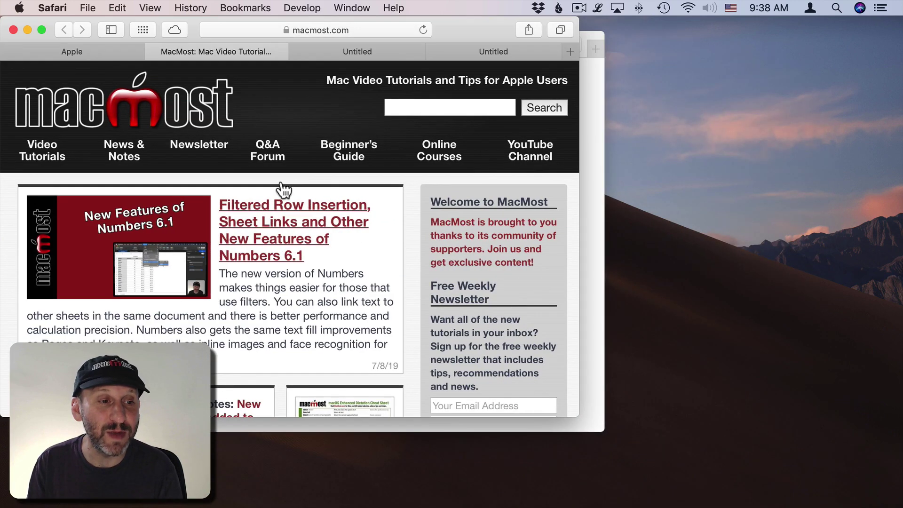
pyautogui.moveTo(197, 24); pyautogui.dragTo(278, 101)
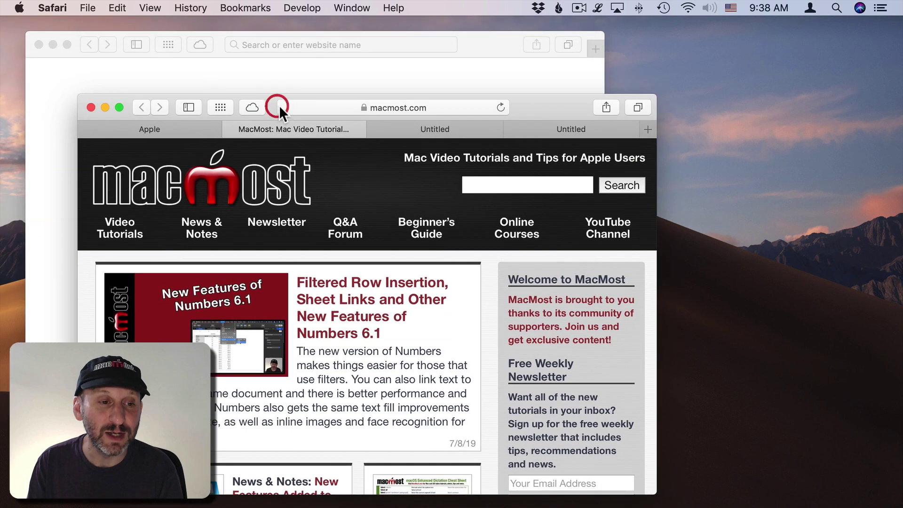
pyautogui.click(41, 44)
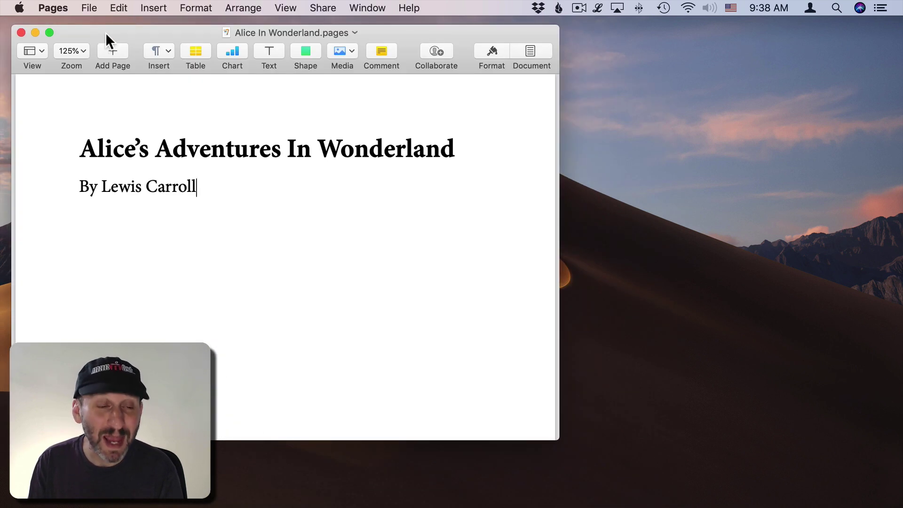
# - Open Nebulae Book from recent documents and merge all Pages windows into tabs
pyautogui.click(85, 8)
pyautogui.moveTo(143, 51)
pyautogui.click(267, 55)
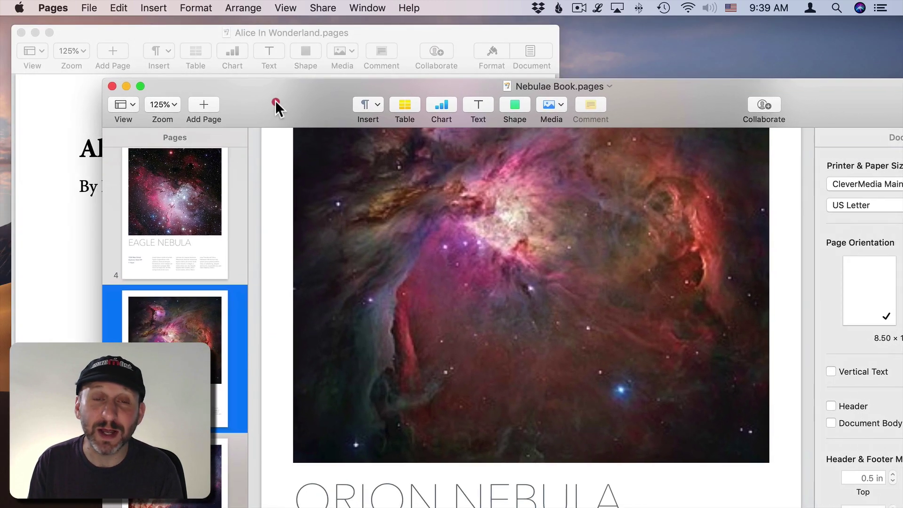
pyautogui.moveTo(275, 100); pyautogui.dragTo(269, 98)
pyautogui.click(368, 8)
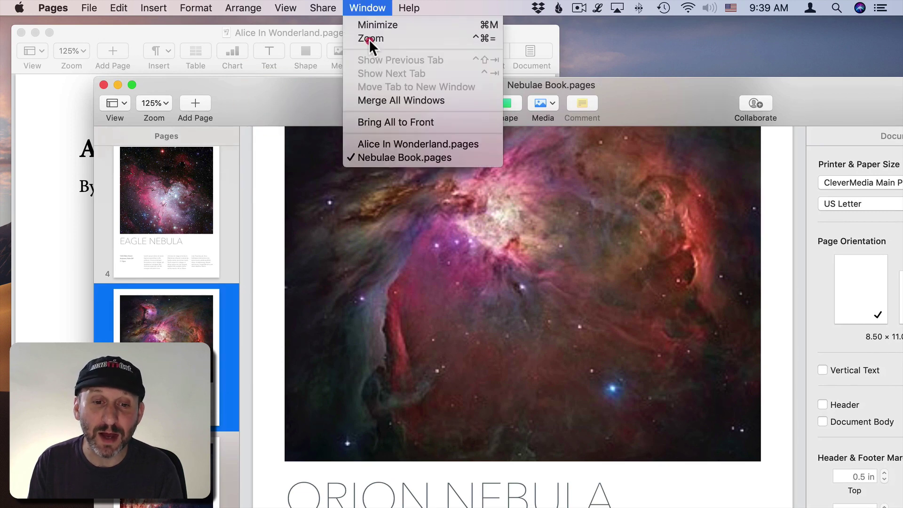
pyautogui.click(377, 99)
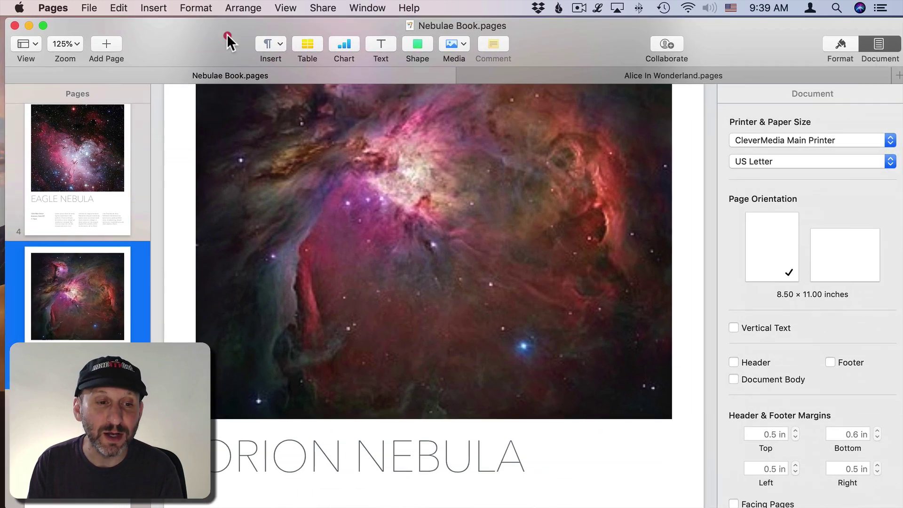
# - Switch back and forth between the Alice In Wonderland and Nebulae Book tabs
pyautogui.click(226, 34)
pyautogui.click(520, 73)
pyautogui.click(402, 73)
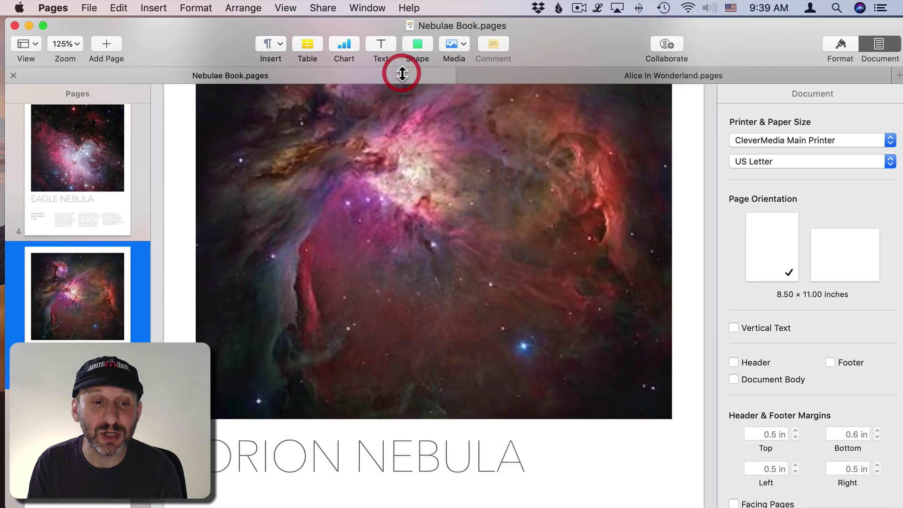
pyautogui.click(521, 74)
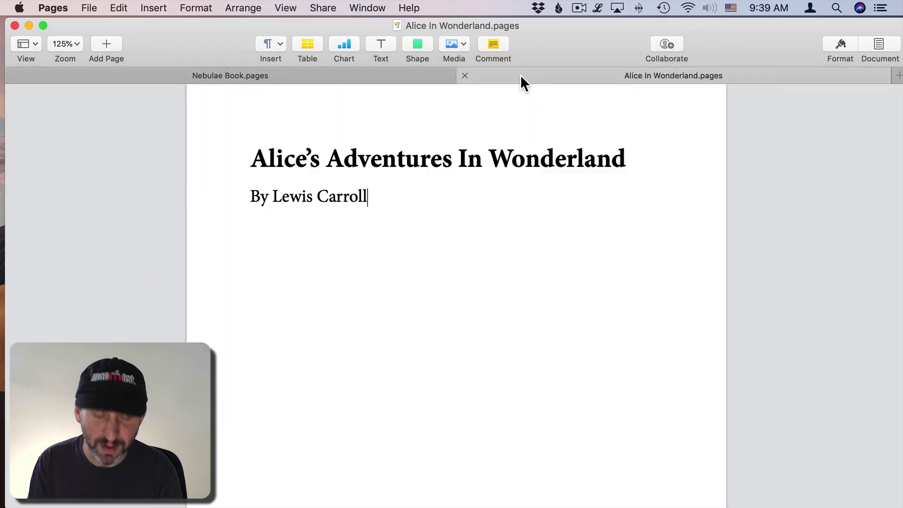
# - Hide Pages with Cmd-H, bring it back, and check both tabs are still there
pyautogui.press('cmd+h')
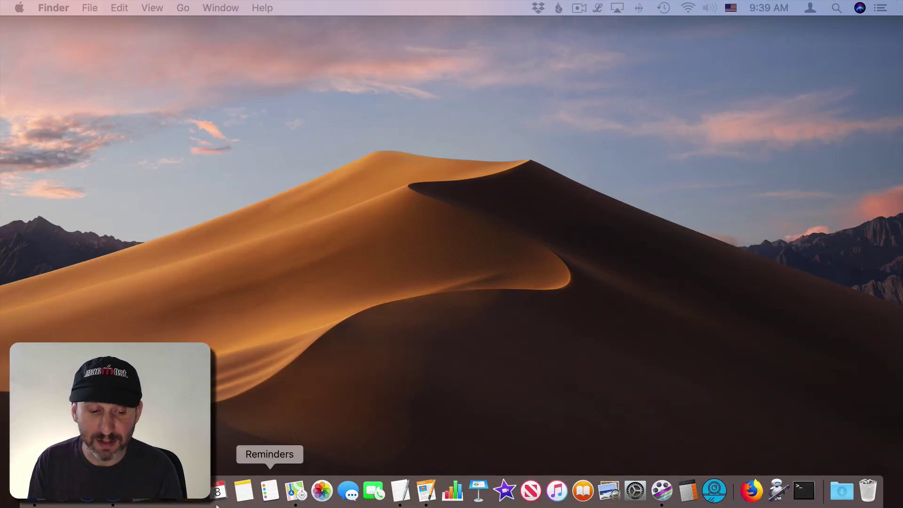
pyautogui.press('cmd+Tab')
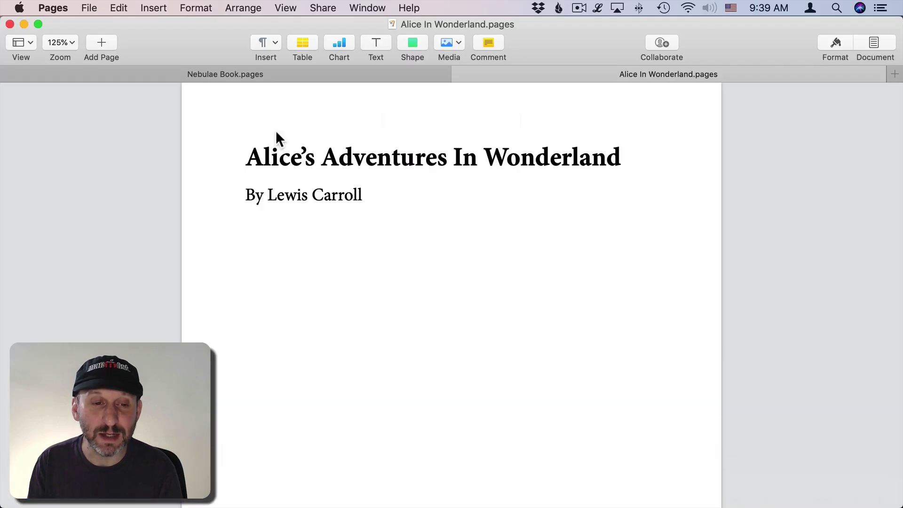
pyautogui.click(382, 78)
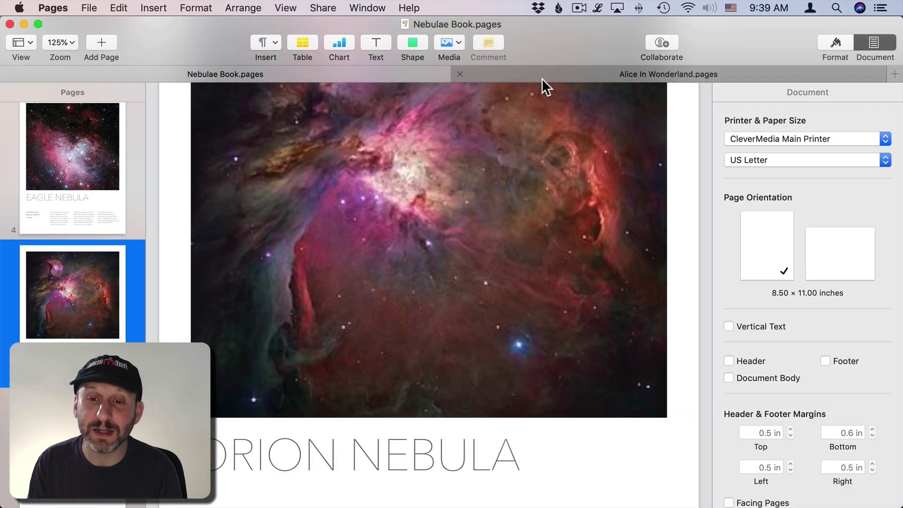
pyautogui.click(541, 77)
pyautogui.click(383, 72)
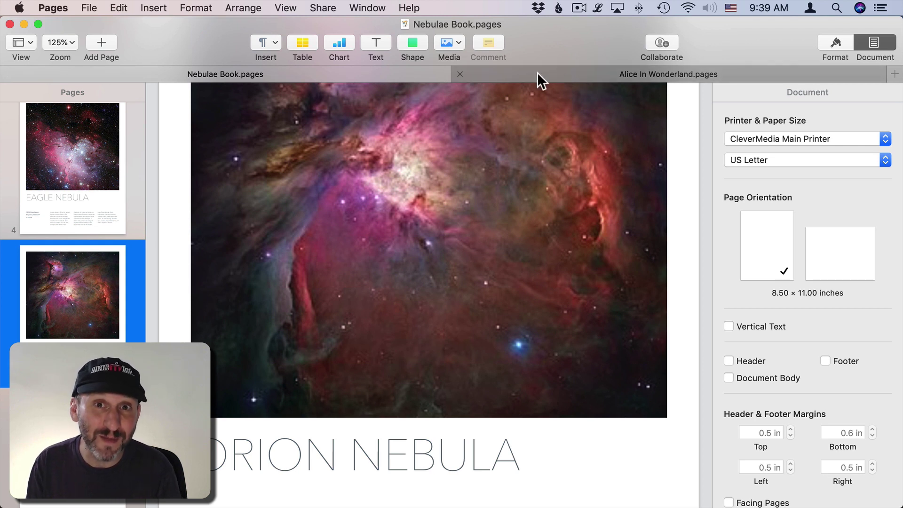
pyautogui.click(572, 75)
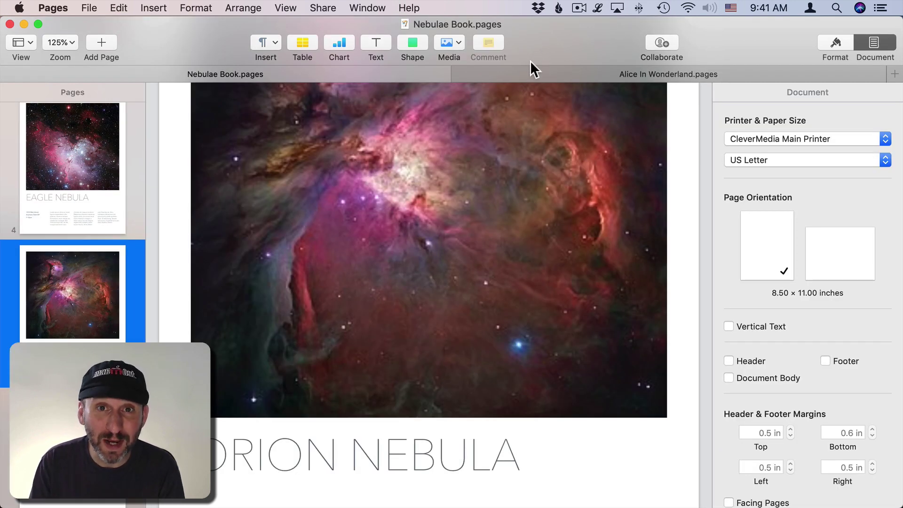
# - Add a new line reading 'Something' below the author line in Alice In Wonderland
pyautogui.click(574, 76)
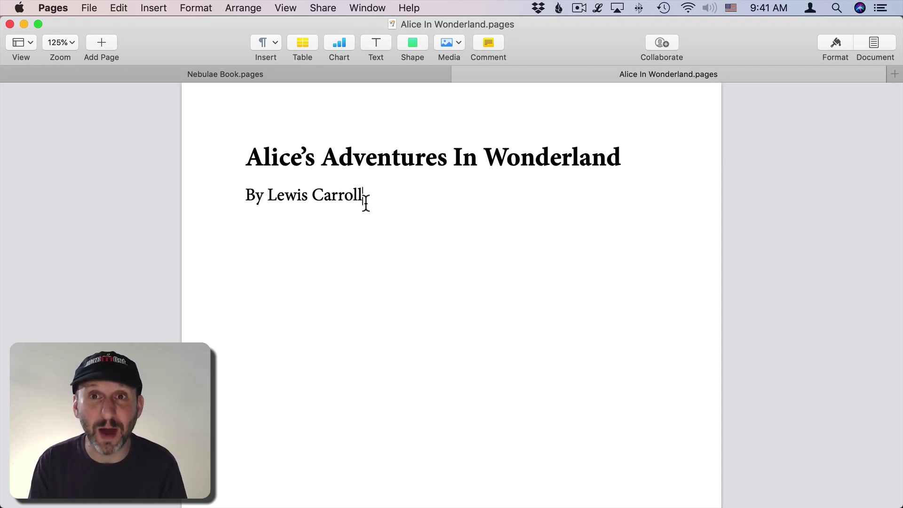
pyautogui.press('Return')
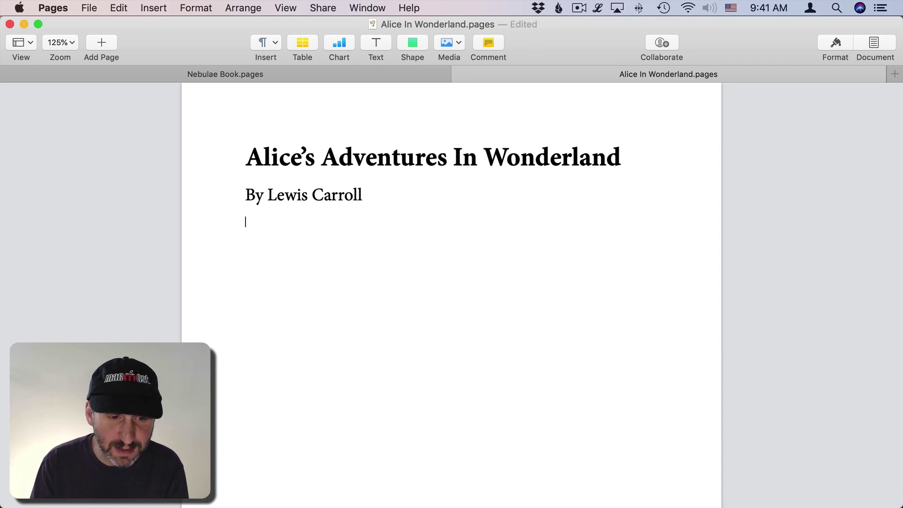
pyautogui.write('Something')
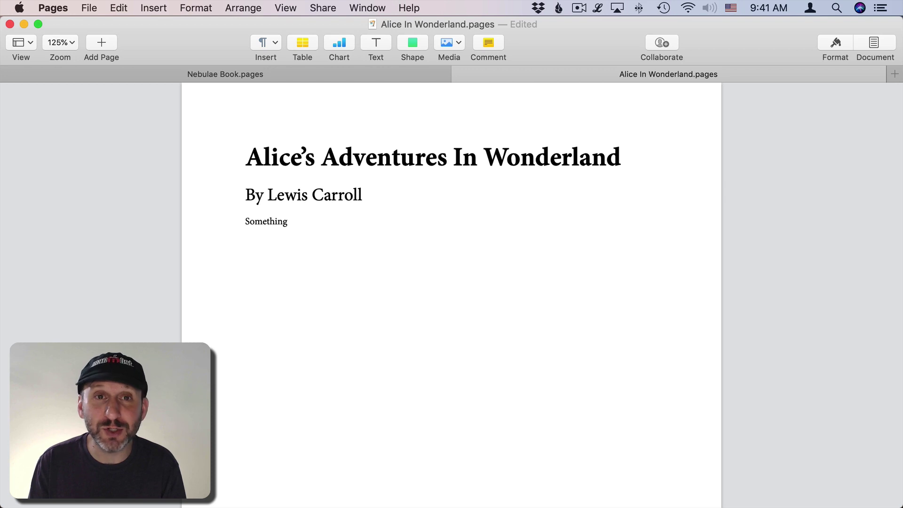
# - Quit Pages with Cmd-Q and relaunch it from the Dock
pyautogui.press('super+q')
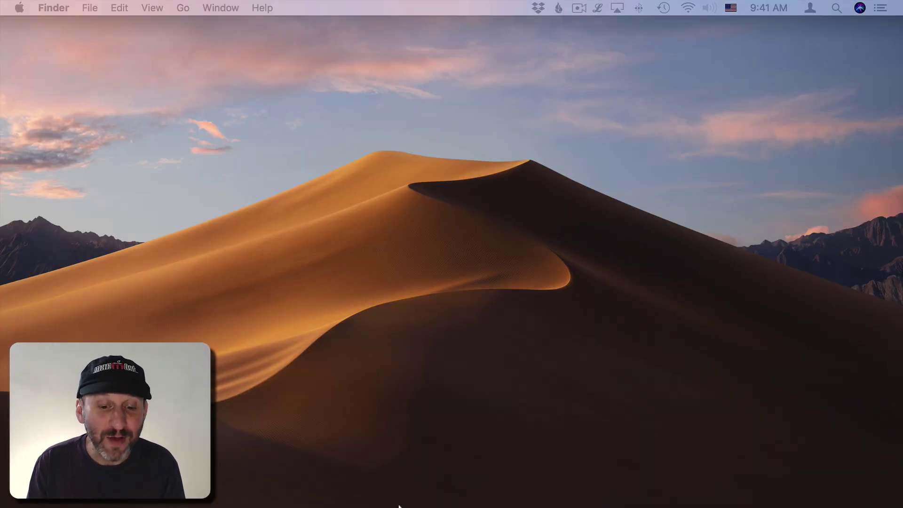
pyautogui.moveTo(399, 506)
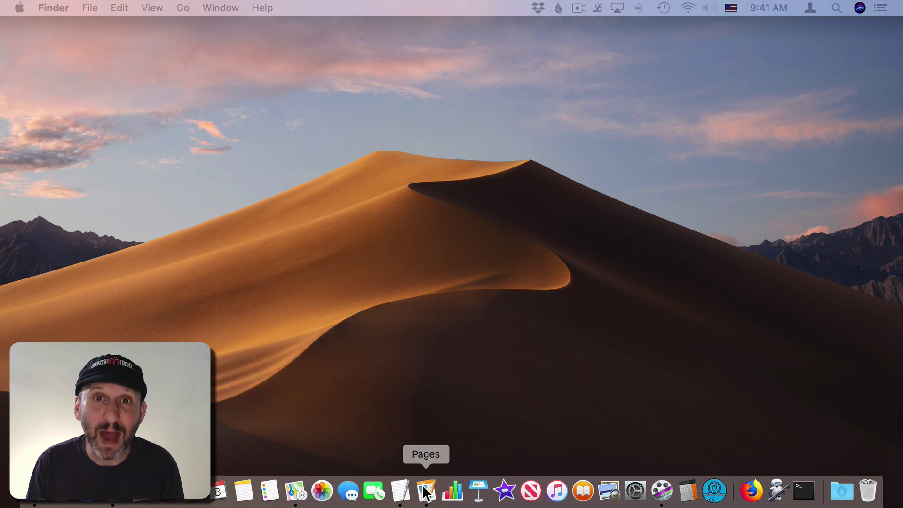
pyautogui.click(425, 491)
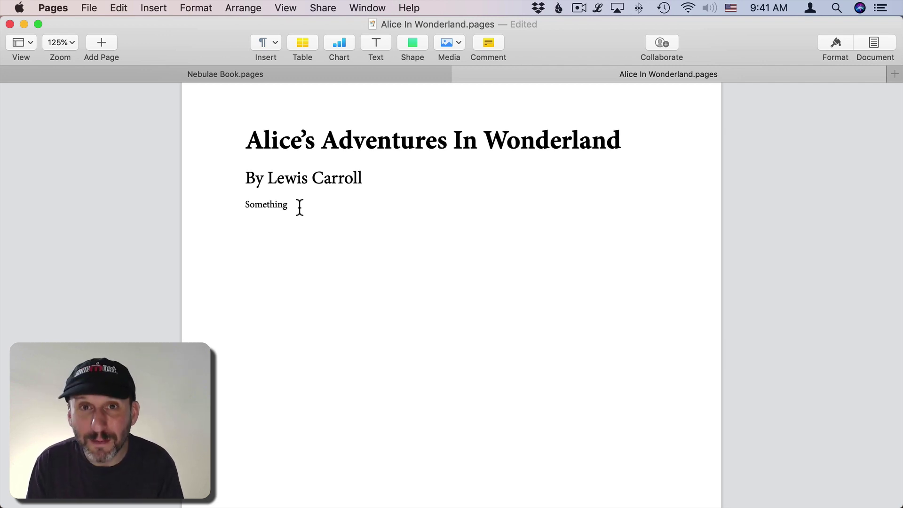
# - Open System Preferences from the Apple menu and go to the General pane
pyautogui.click(17, 6)
pyautogui.click(39, 49)
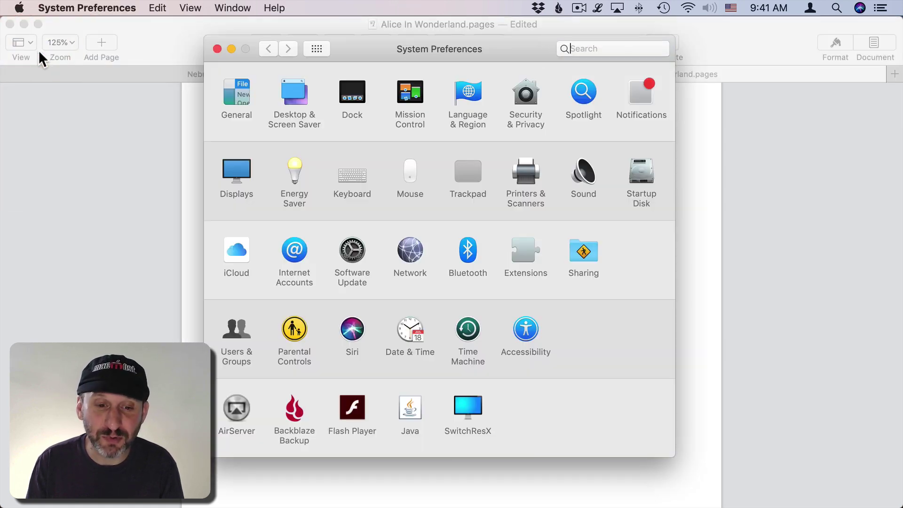
pyautogui.click(231, 86)
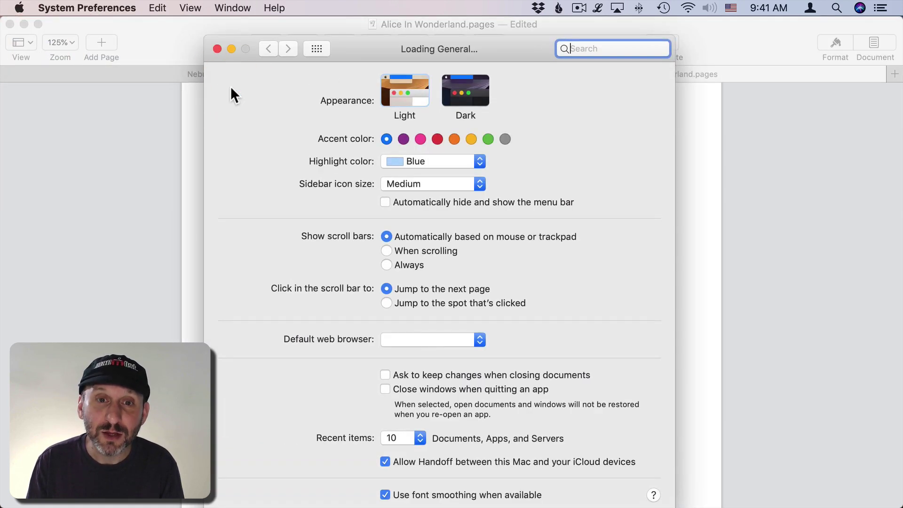